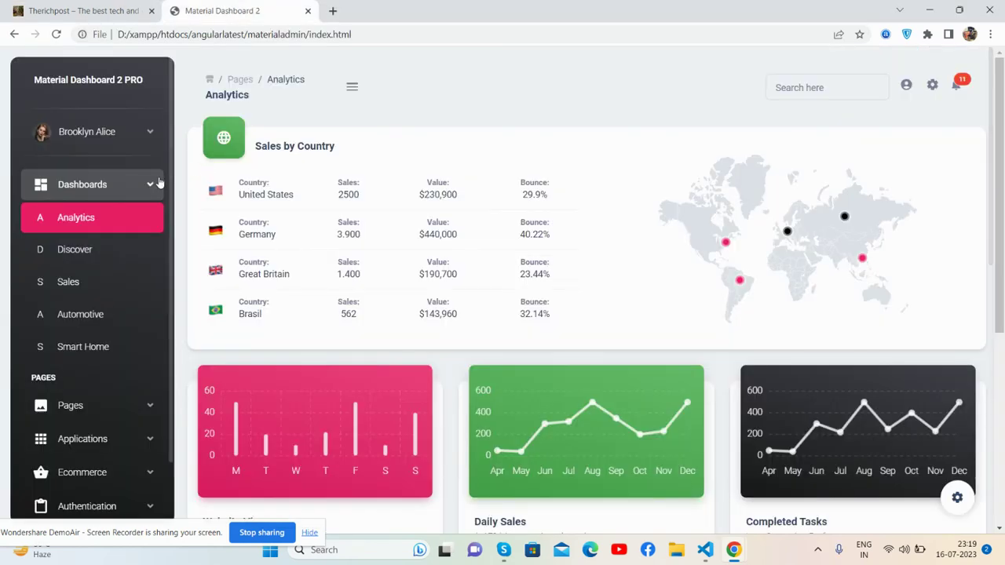
Collapse the sidebar's Dashboards group so Analytics and Discover are hidden.
left_click(153, 186)
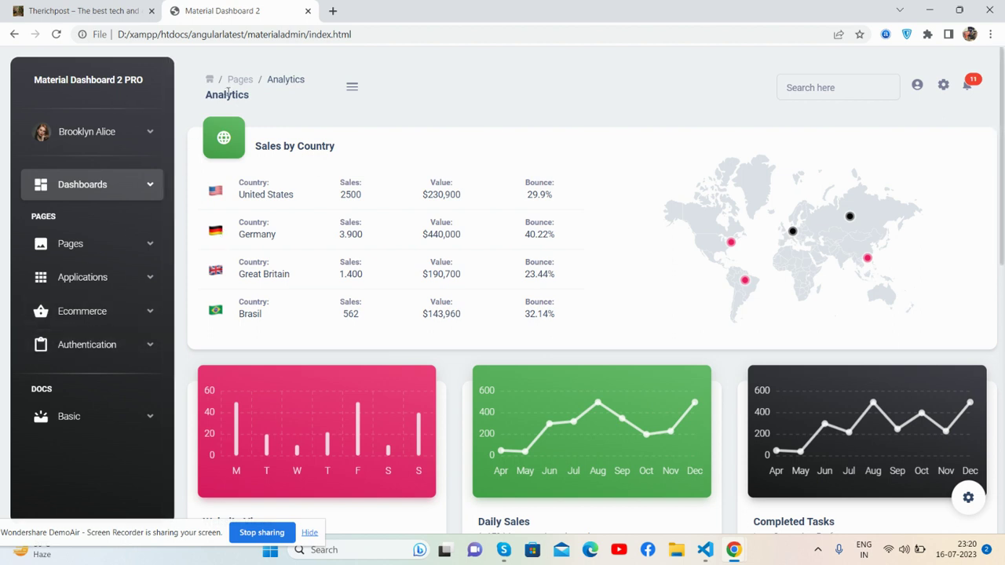
scroll(512, 226, "down", 10)
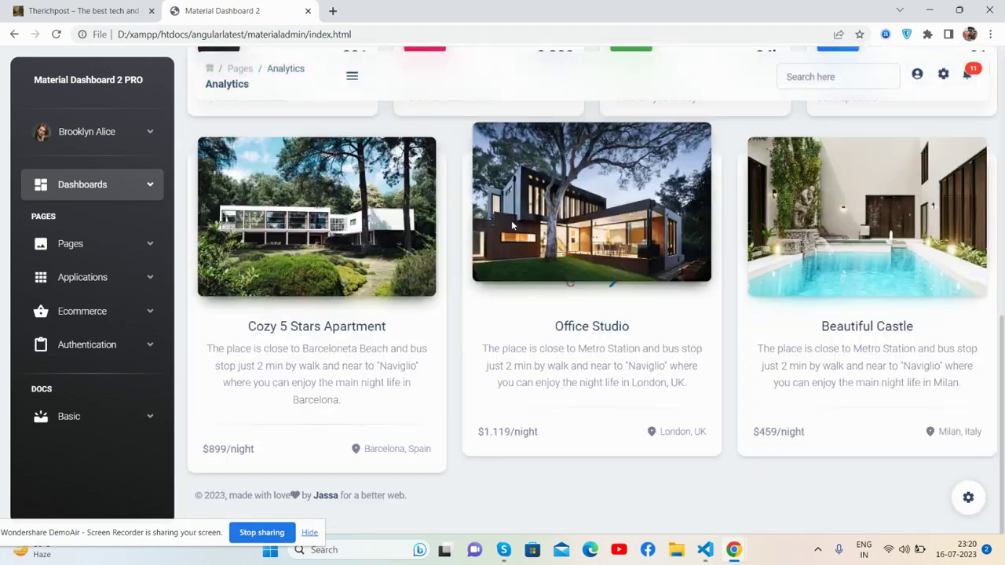
scroll(512, 226, "up", 6)
scroll(512, 226, "up", 4)
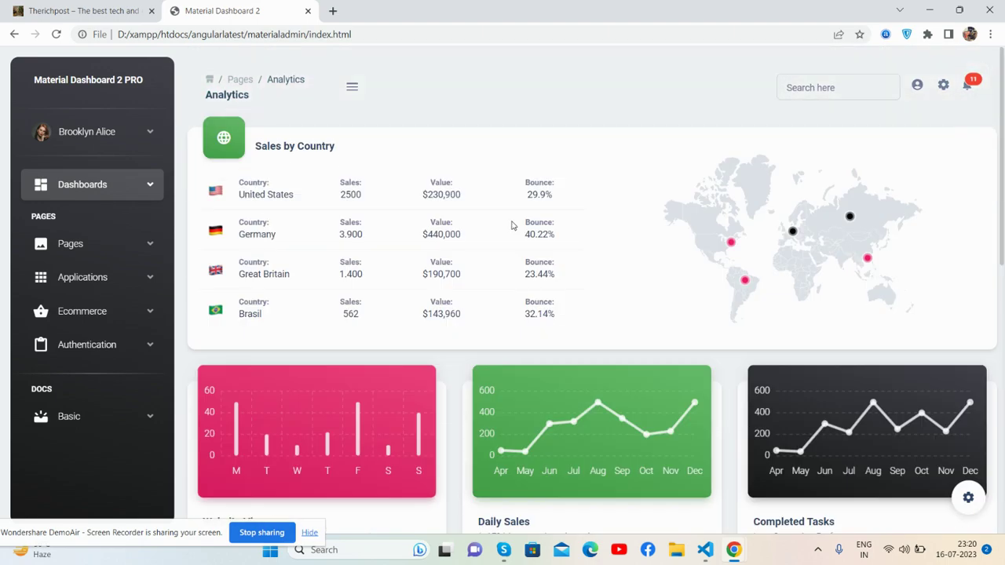
left_click(351, 87)
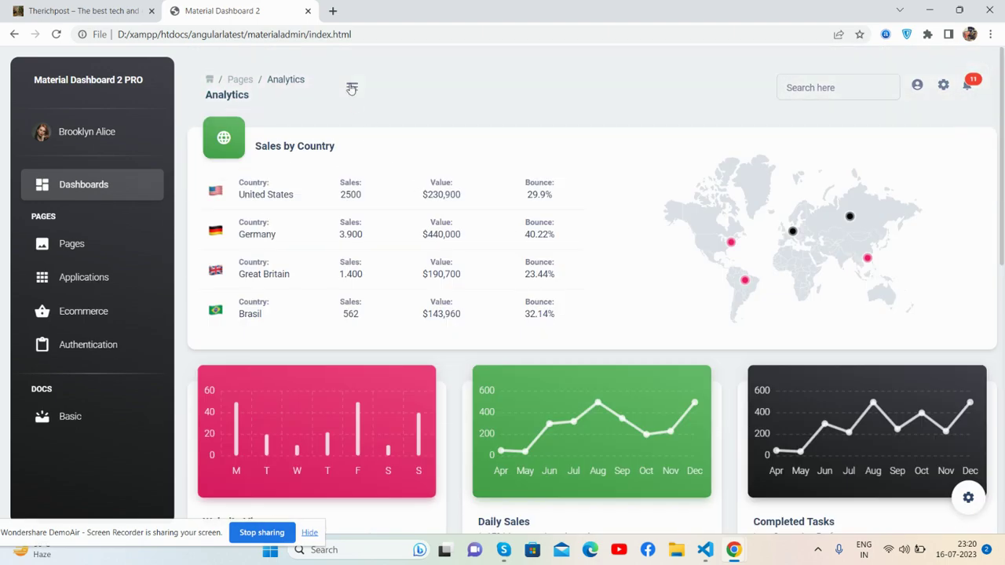
left_click(252, 91)
left_click(354, 90)
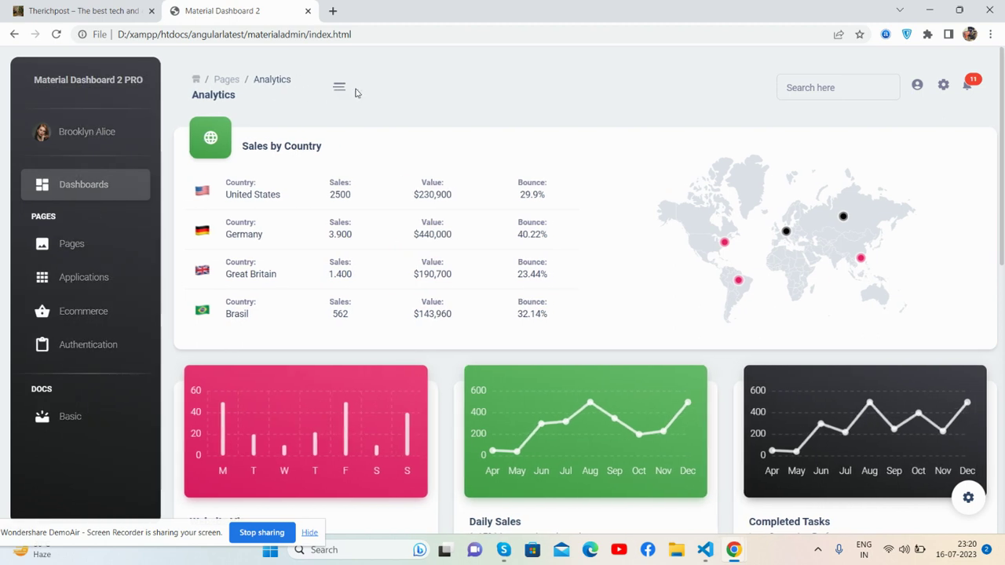
left_click(251, 88)
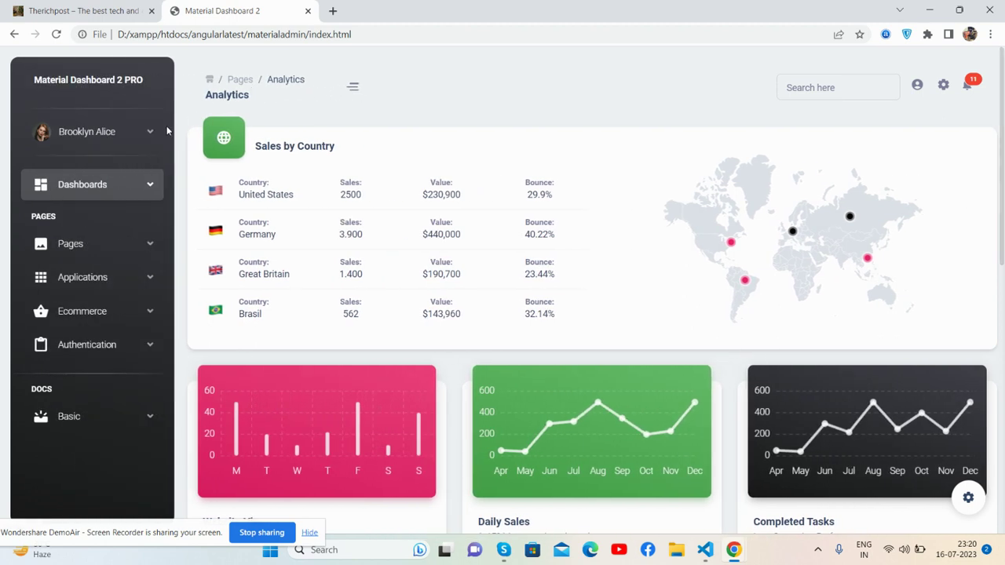
left_click(152, 132)
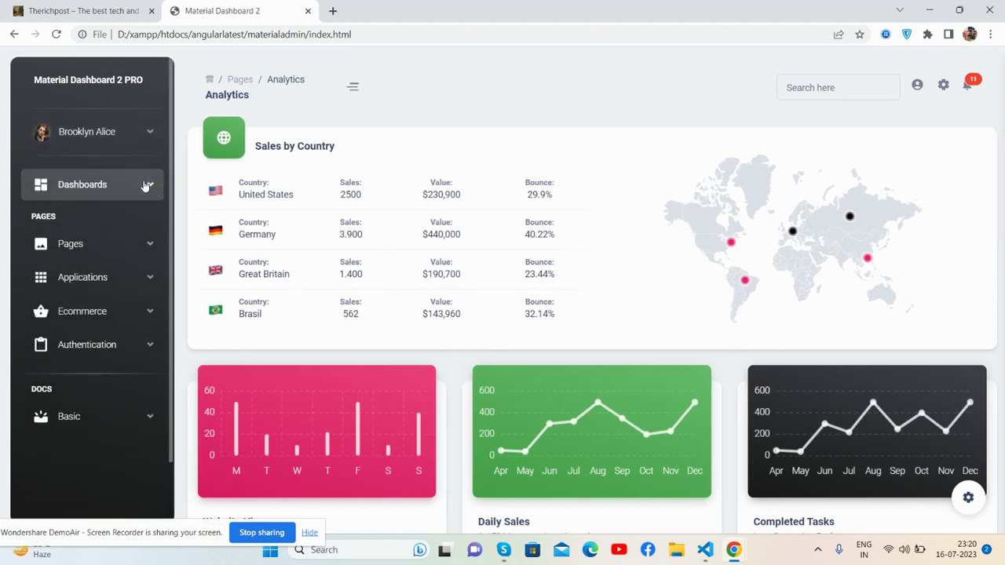
left_click(144, 184)
left_click(145, 245)
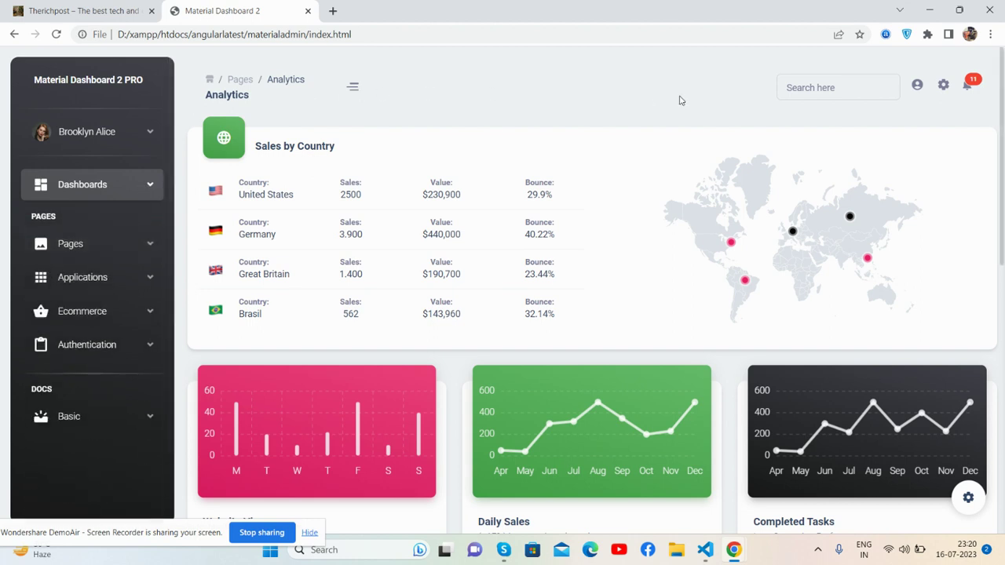
left_click(804, 93)
left_click(681, 94)
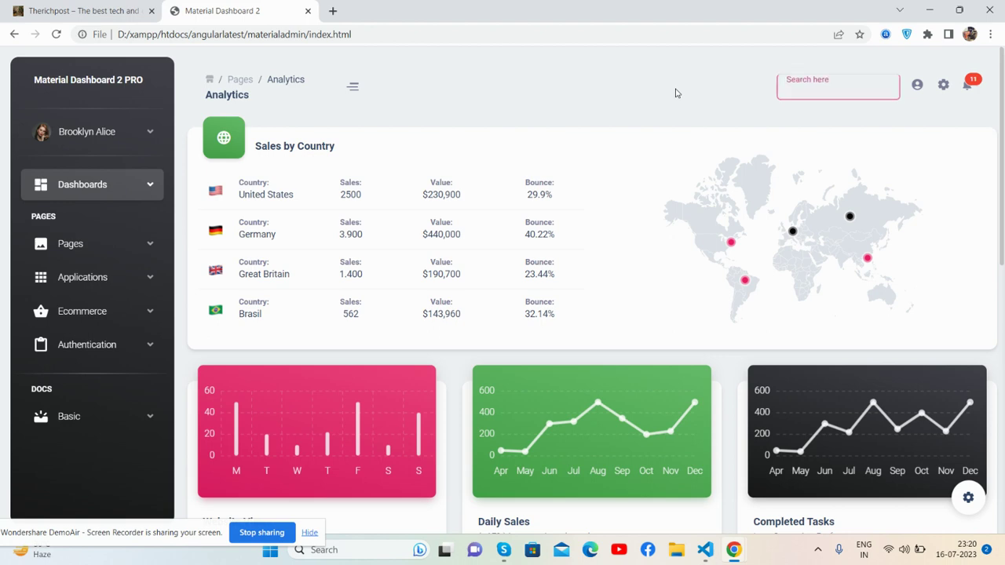
left_click(920, 91)
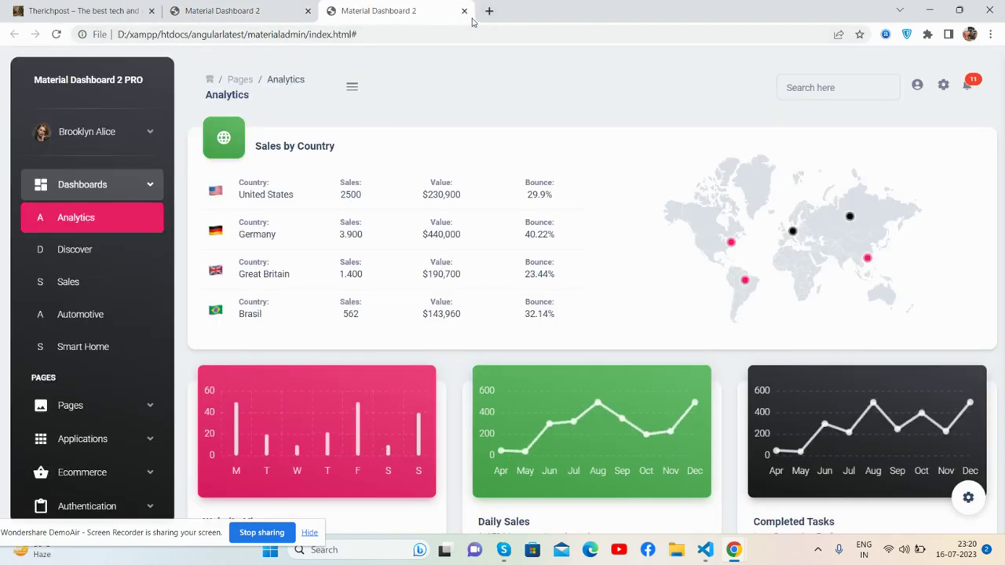
left_click(464, 11)
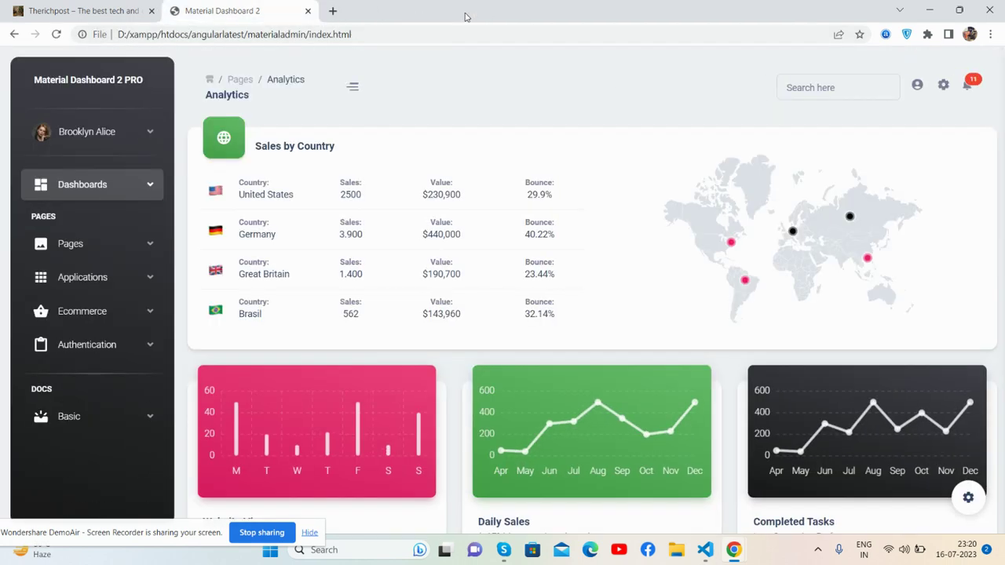
left_click(943, 86)
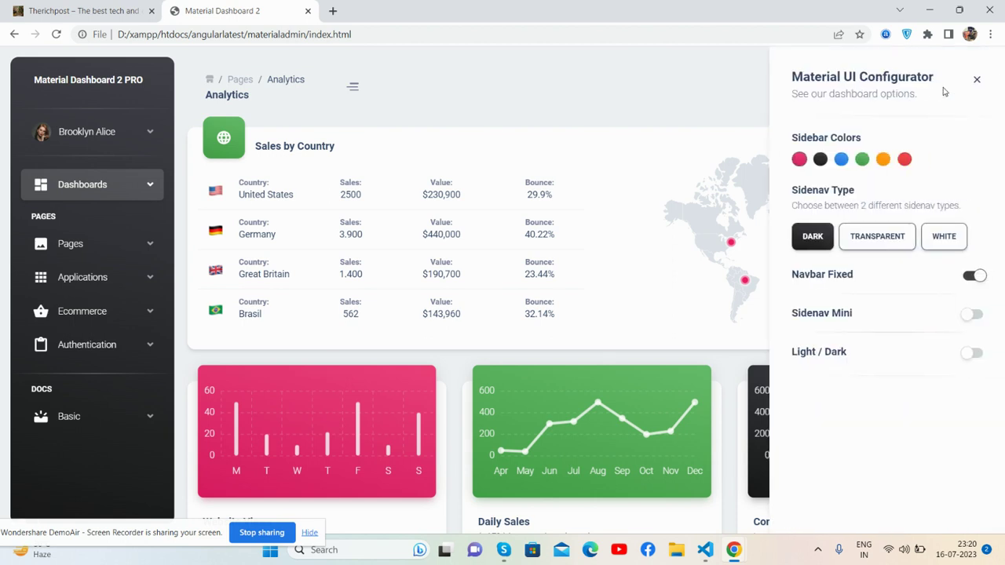
left_click(977, 80)
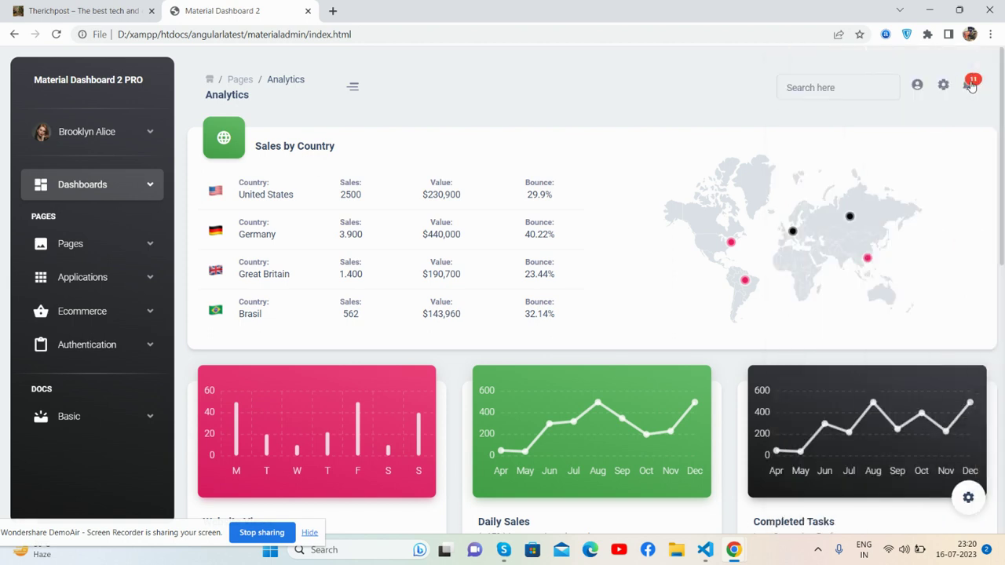
left_click(970, 85)
left_click(971, 85)
scroll(524, 201, "down", 2)
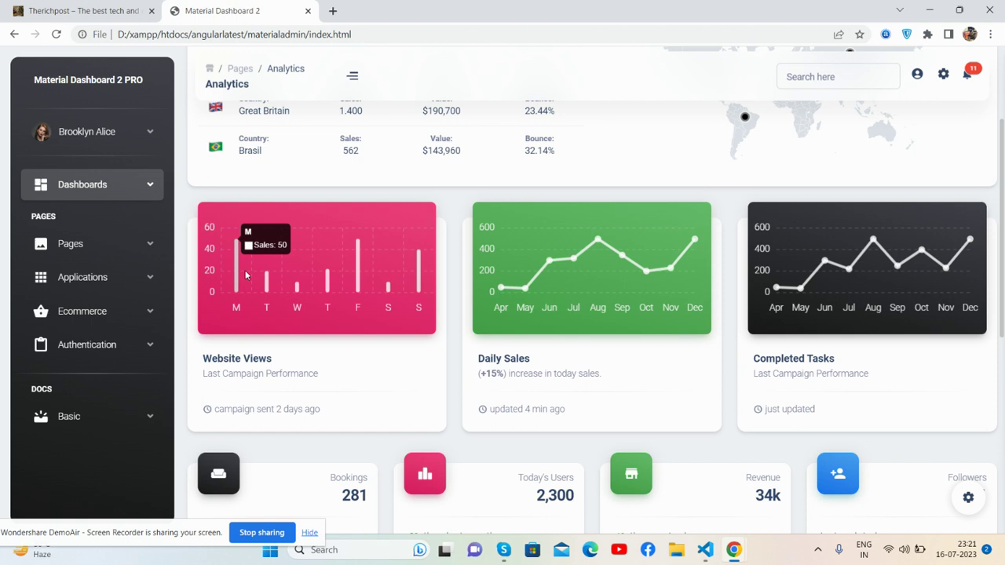
mouse_move(598, 240)
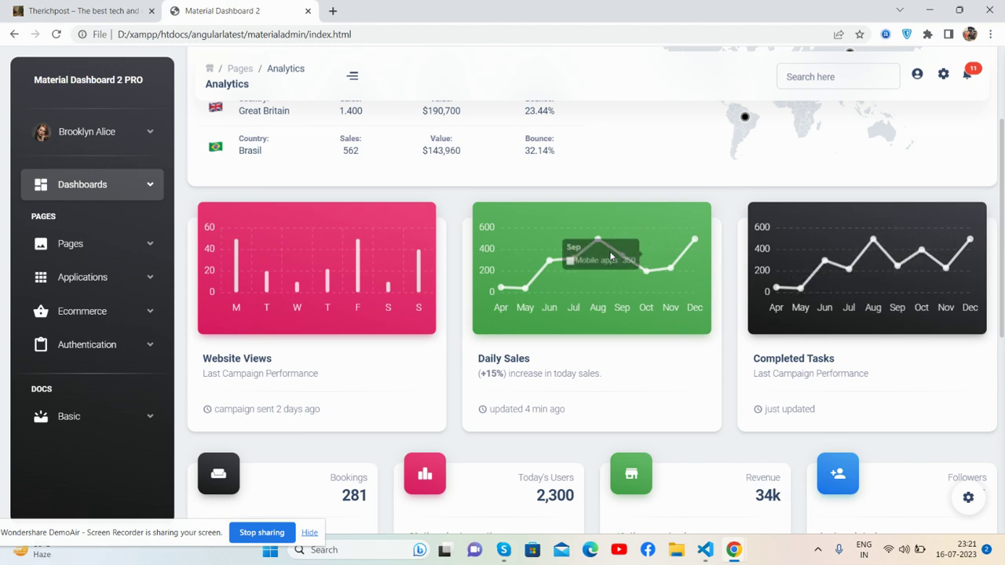
scroll(608, 258, "down", 3)
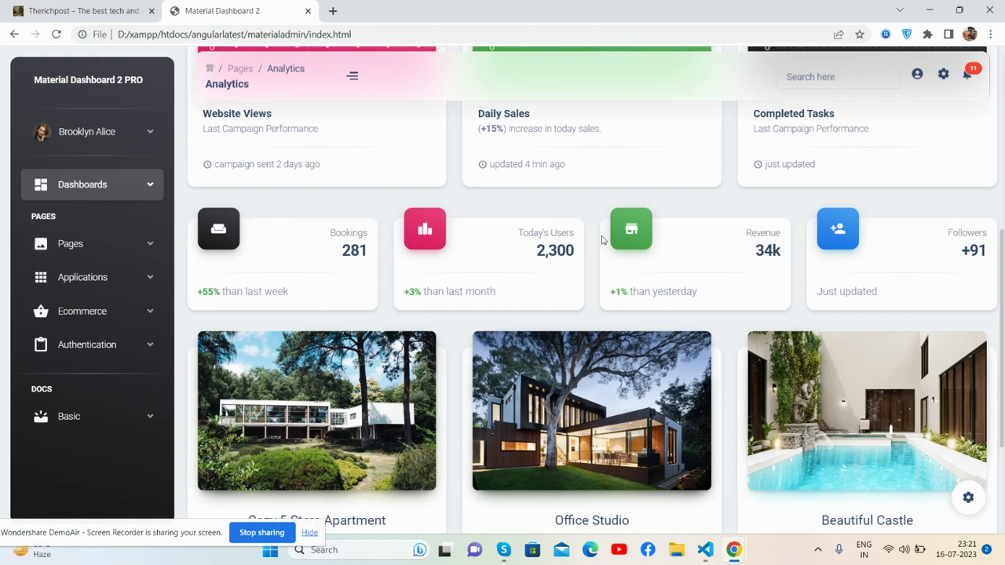
scroll(933, 251, "down", 2)
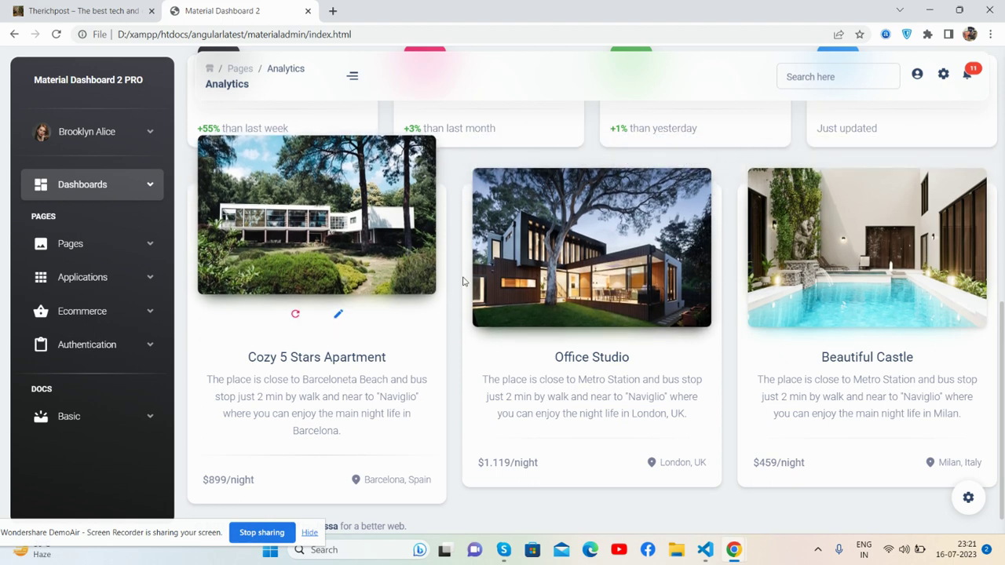
mouse_move(867, 411)
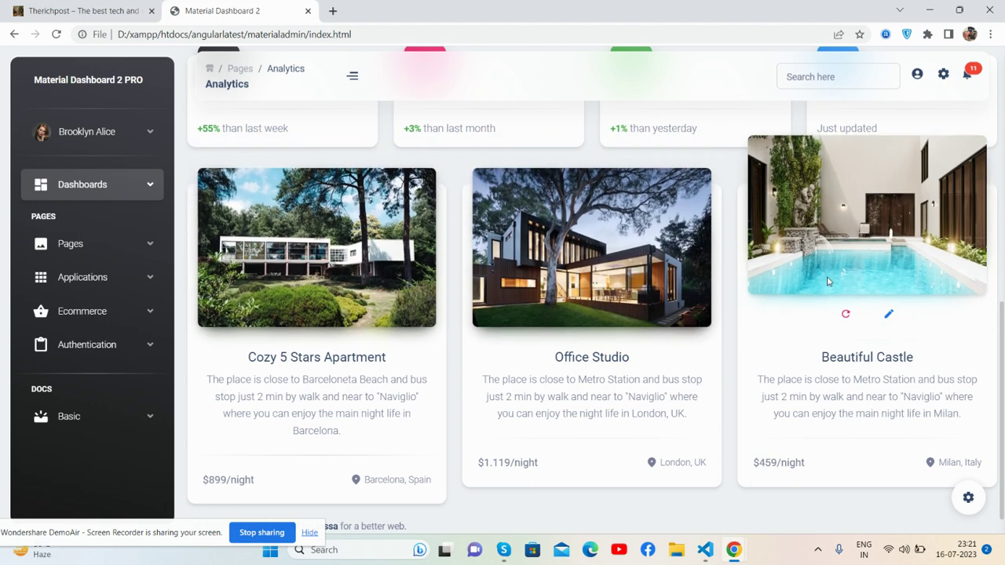
scroll(454, 323, "down", 1)
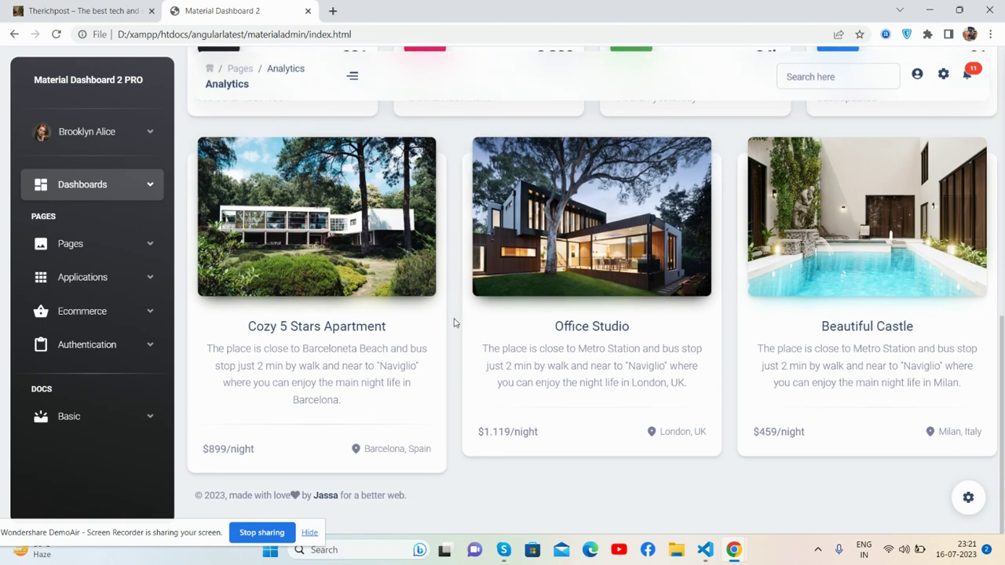
scroll(454, 323, "up", 3)
scroll(454, 322, "up", 3)
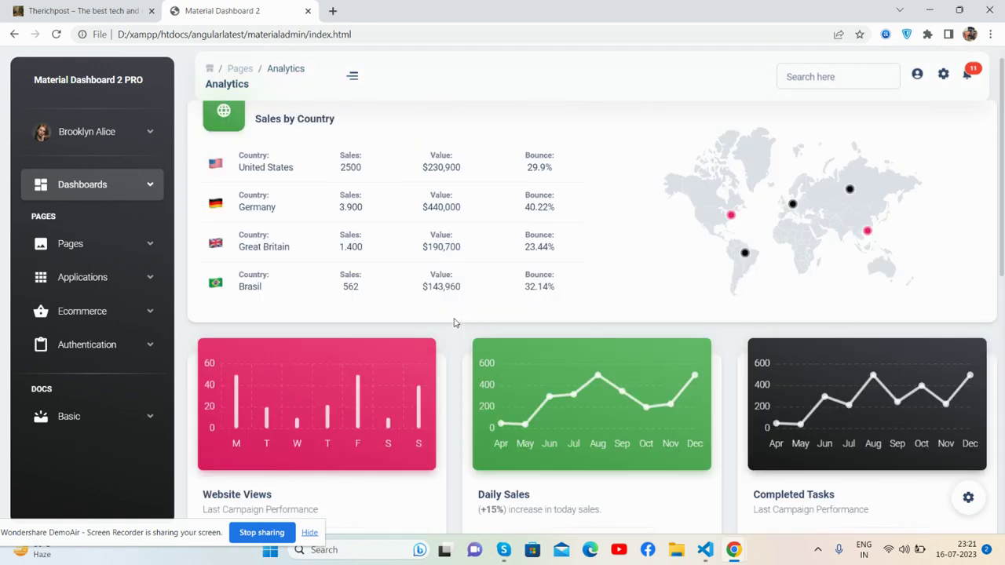
scroll(454, 323, "up", 1)
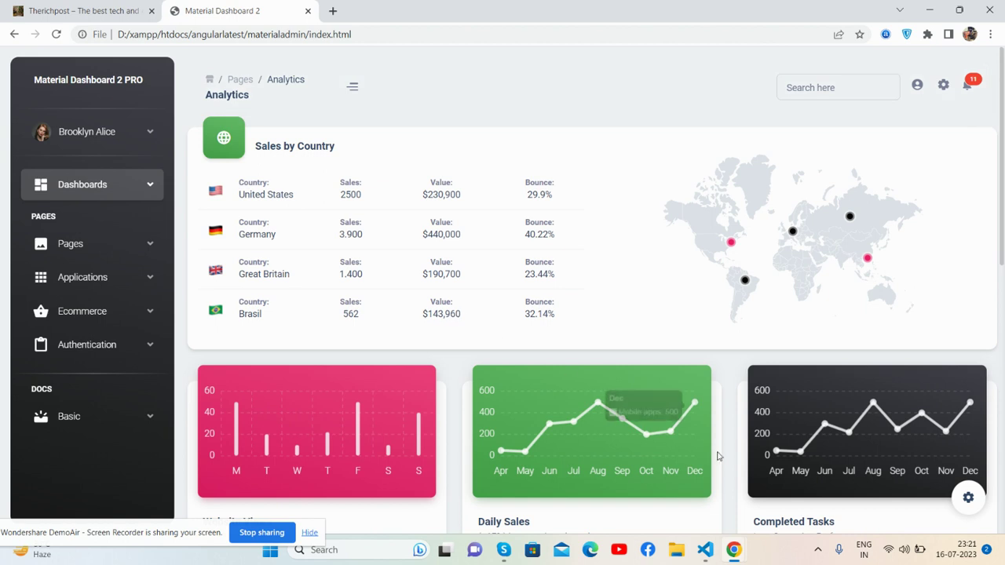
left_click(967, 499)
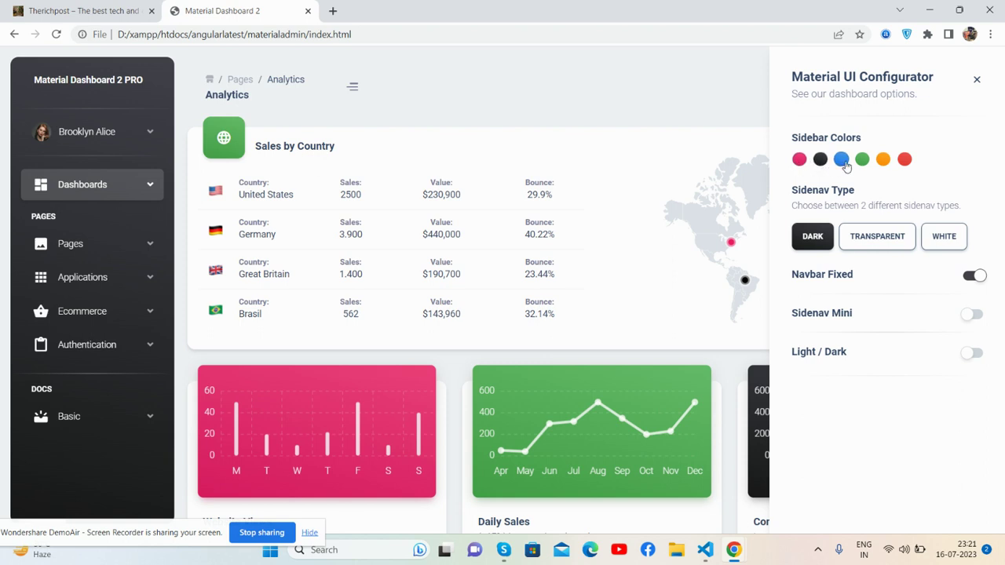
Try orange, blue and other sidebar accent colours, settling on red.
left_click(883, 160)
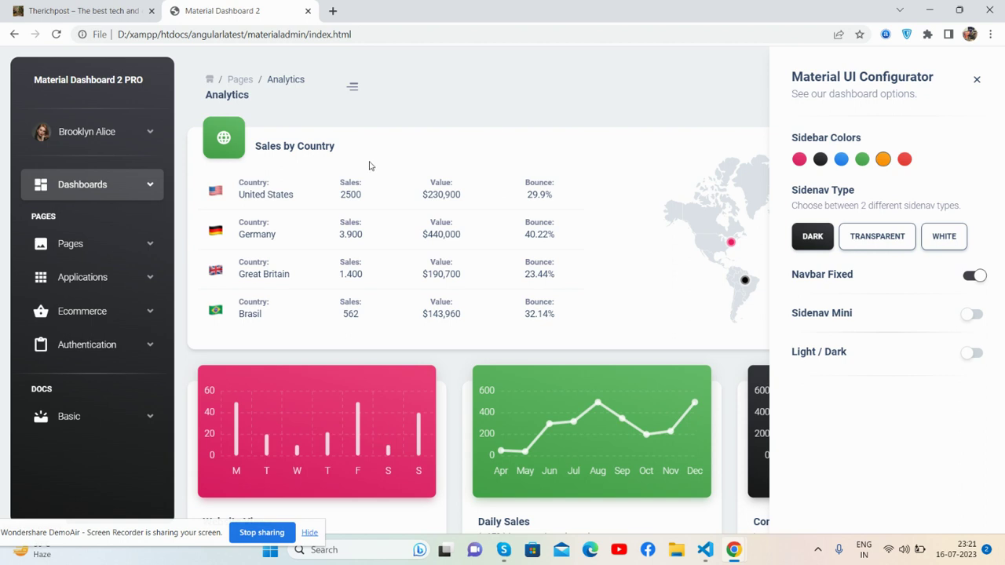
left_click(166, 188)
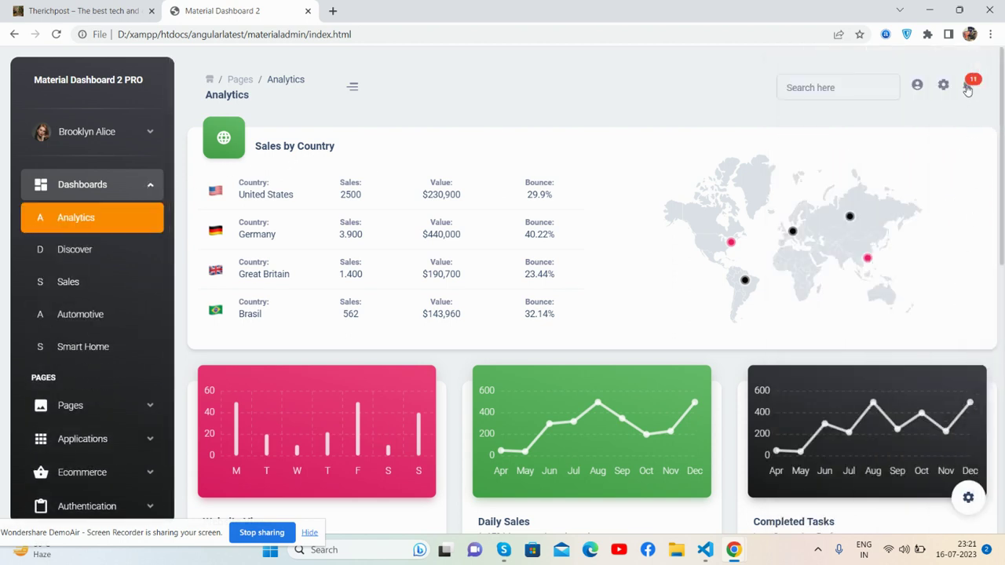
left_click(967, 497)
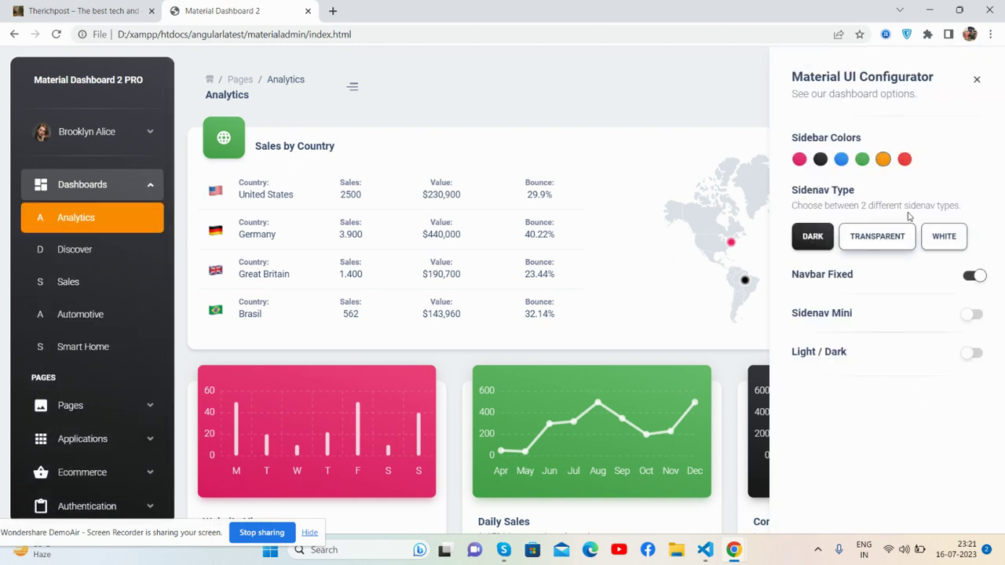
left_click(905, 160)
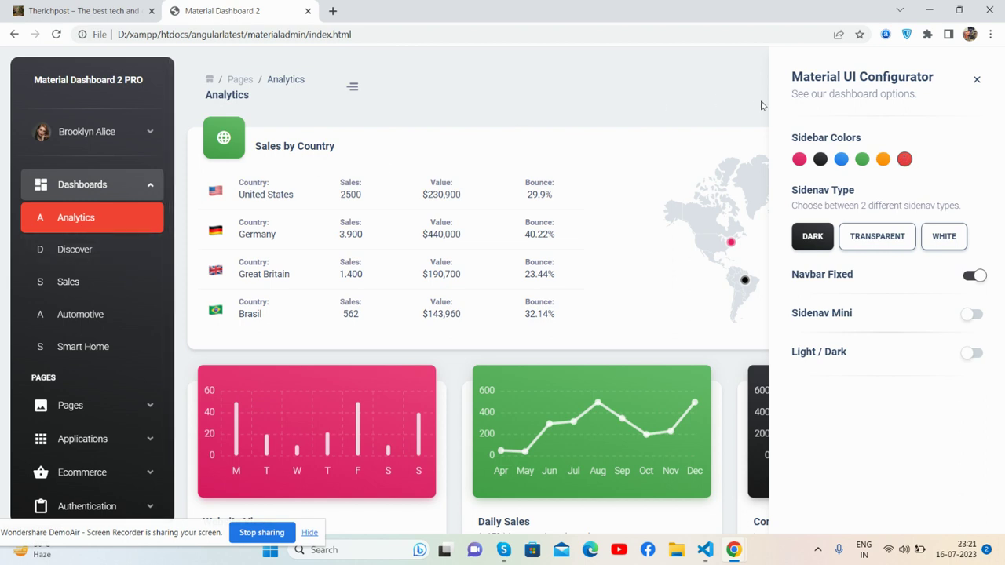
left_click(799, 159)
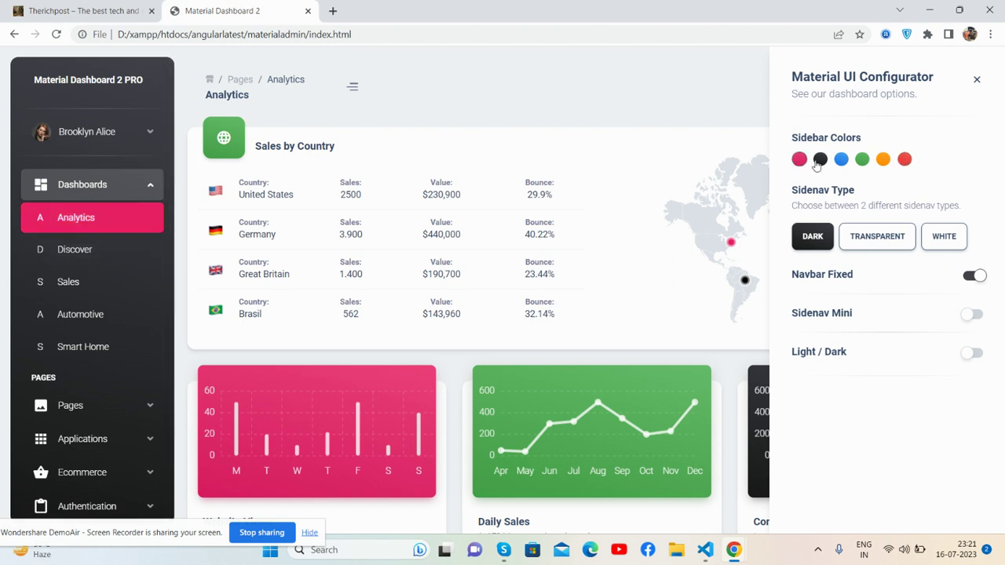
left_click(862, 160)
left_click(905, 159)
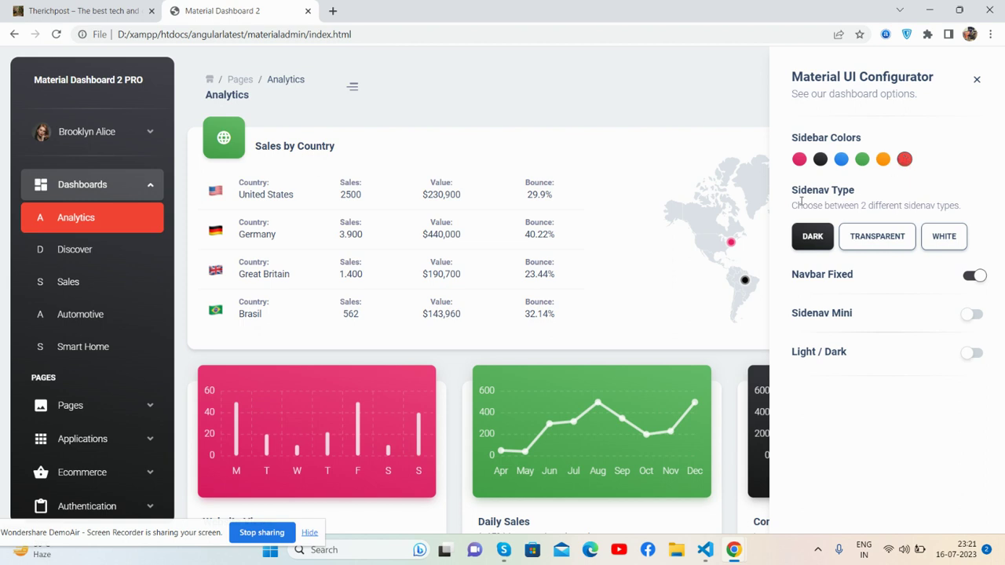
Cycle the sidenav type through transparent and white, ending on dark.
left_click(871, 248)
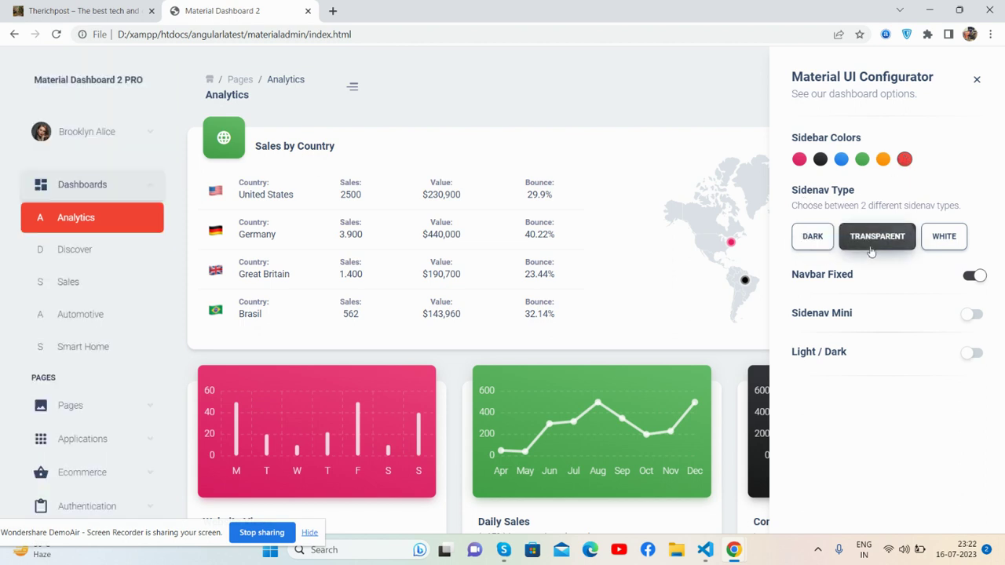
left_click(943, 245)
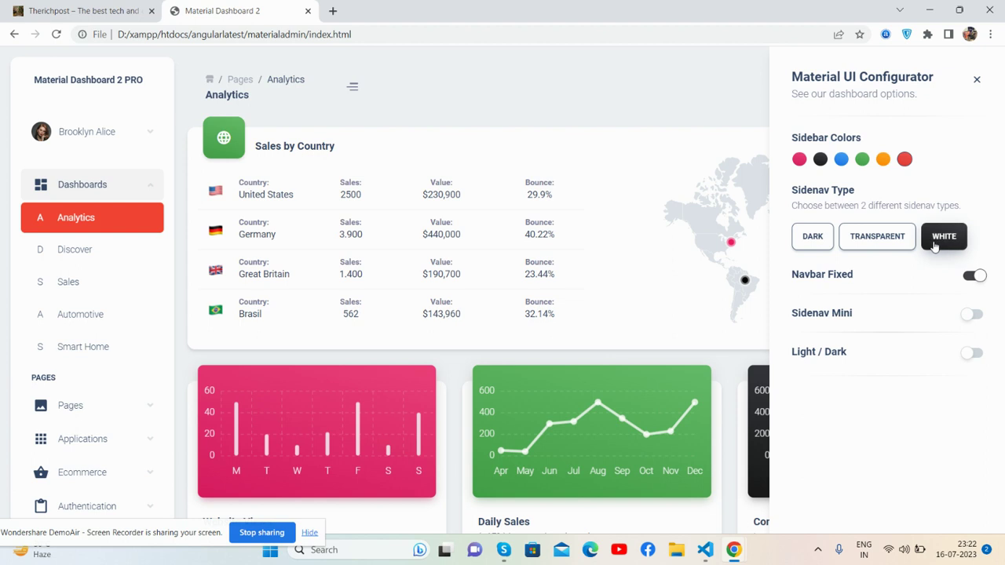
left_click(814, 244)
left_click(879, 245)
left_click(927, 245)
left_click(872, 239)
left_click(814, 238)
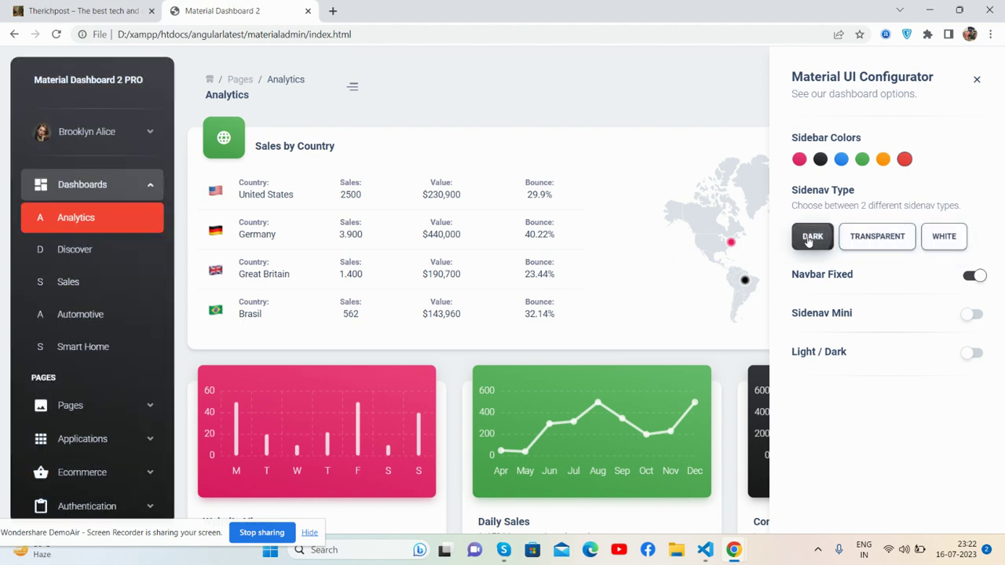
Toggle Navbar Fixed off and back on, then Sidenav Mini on and off.
left_click(967, 277)
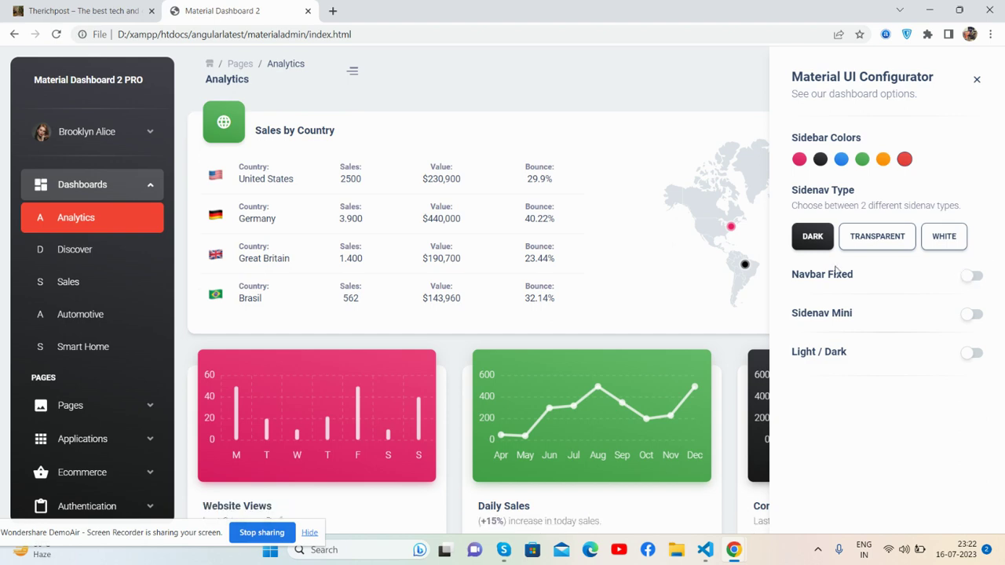
scroll(424, 126, "down", 5)
scroll(424, 126, "up", 5)
left_click(974, 278)
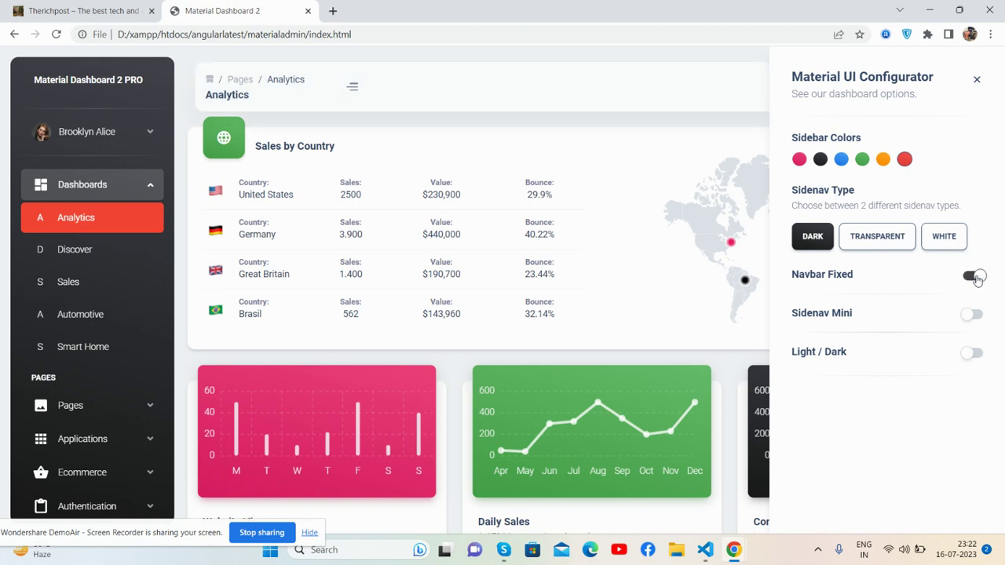
left_click(972, 318)
left_click(974, 317)
Toggle the dark theme, end in light theme, and close the configurator.
left_click(972, 357)
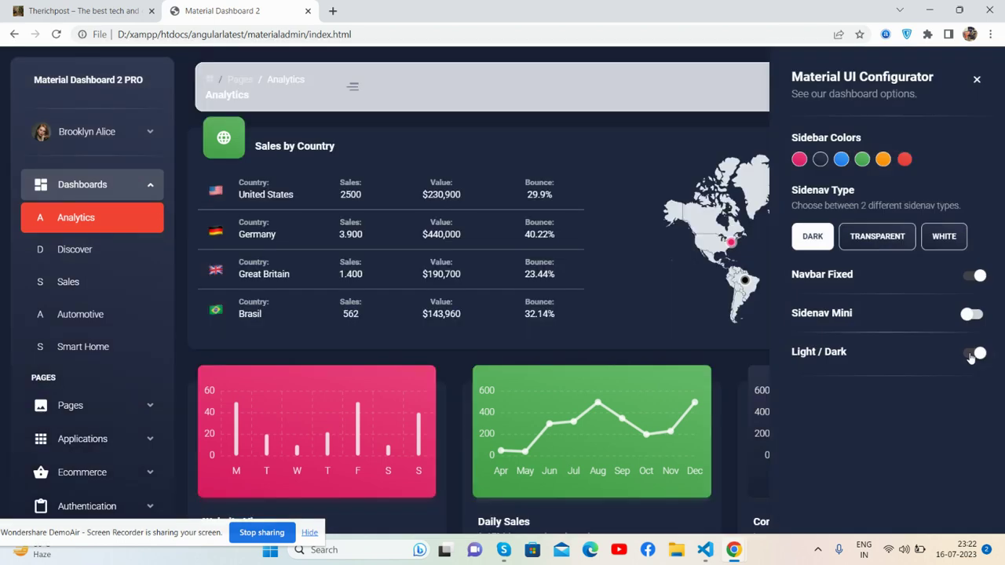
left_click(972, 355)
left_click(973, 355)
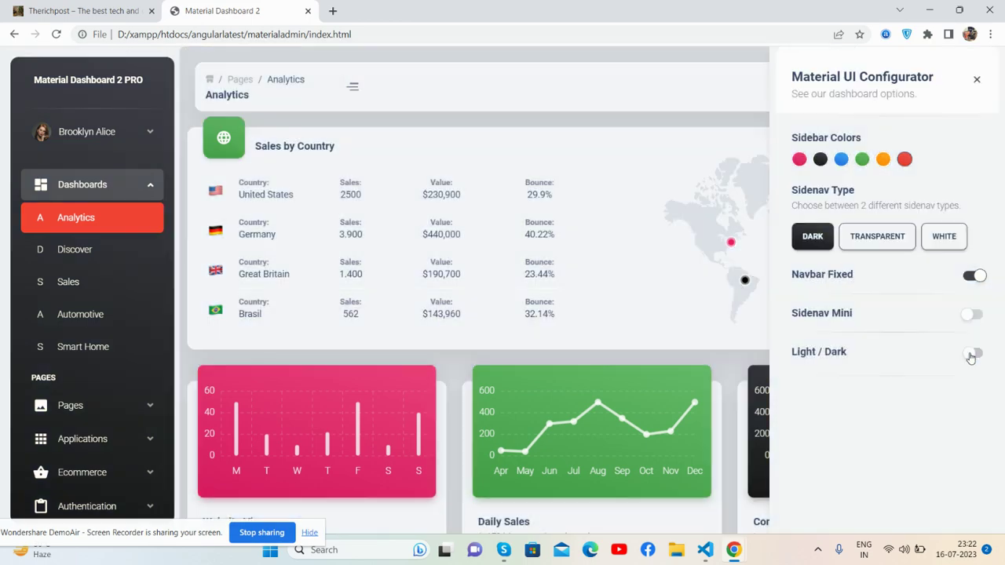
left_click(977, 79)
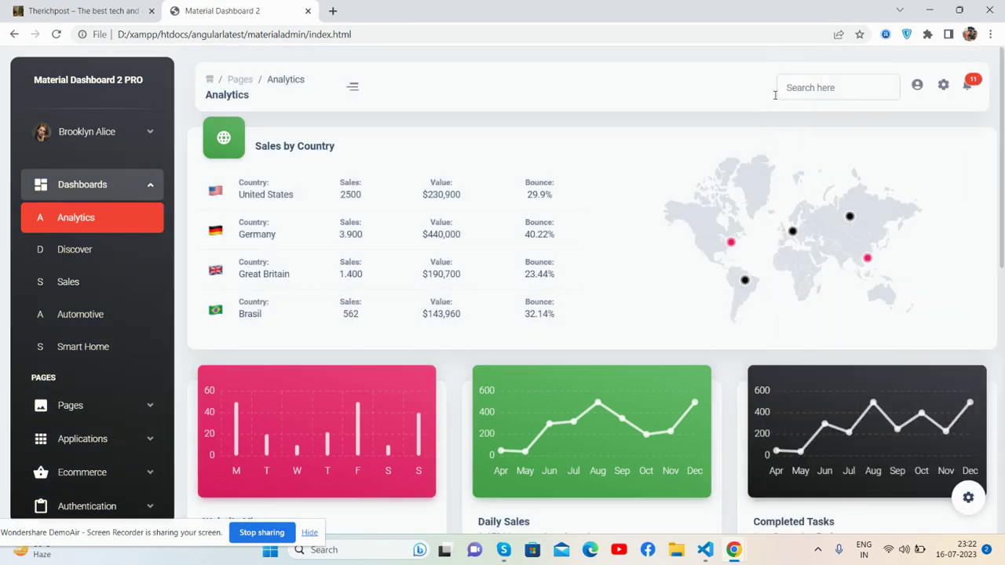
scroll(601, 250, "down", 4)
scroll(581, 267, "down", 3)
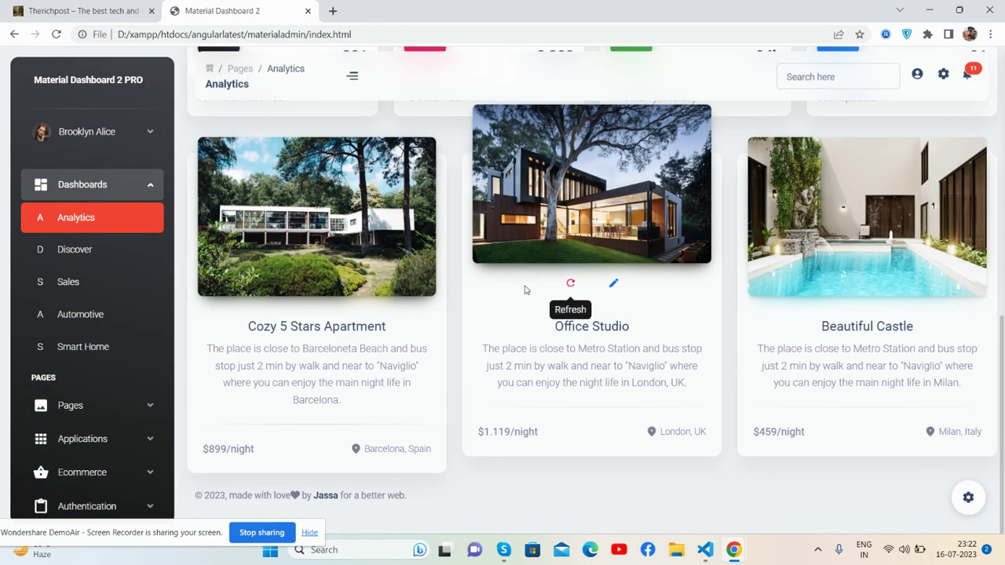
scroll(457, 321, "up", 7)
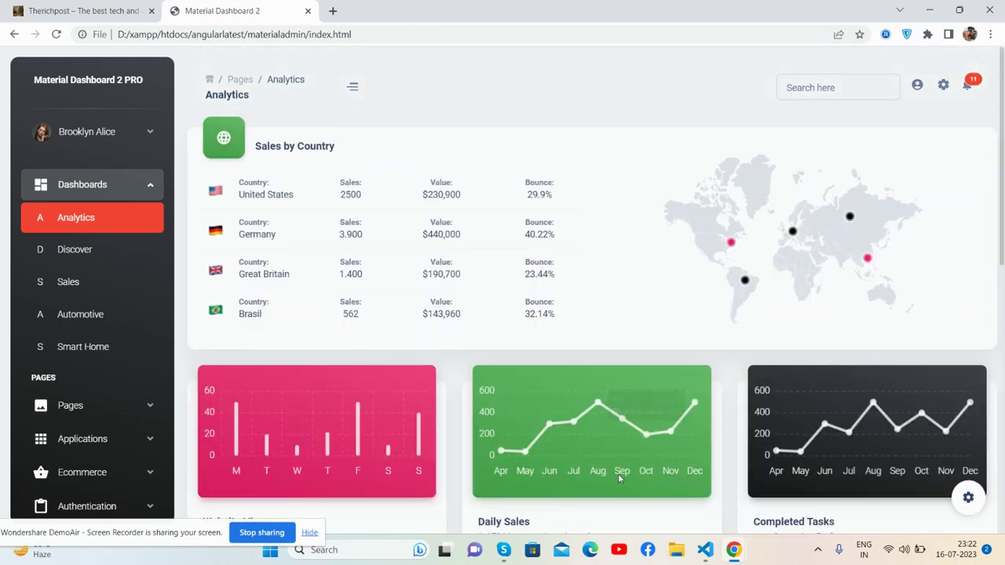
Switch to VS Code, dismiss the WSL notice and expand the assets folder.
key("alt+Tab")
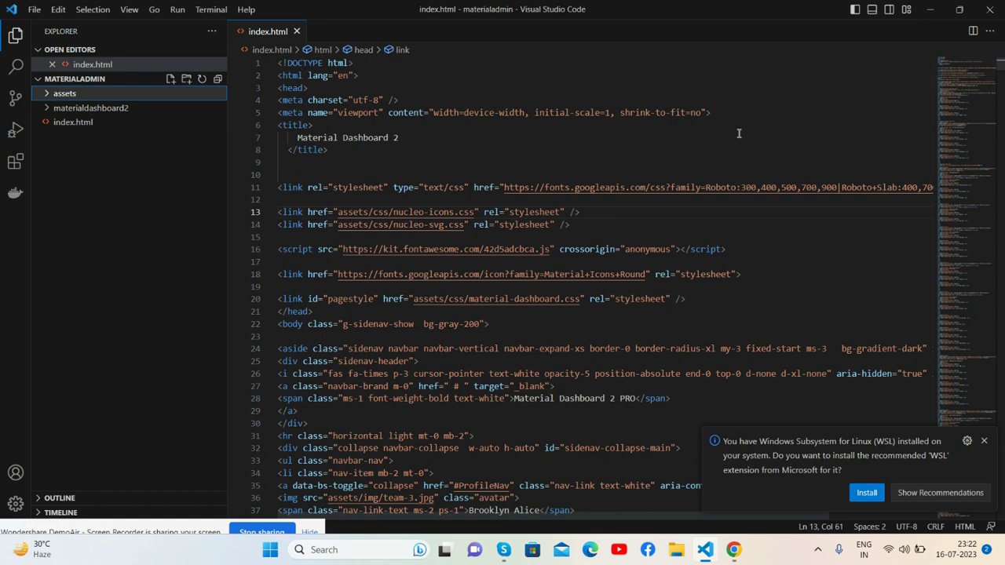
left_click(984, 442)
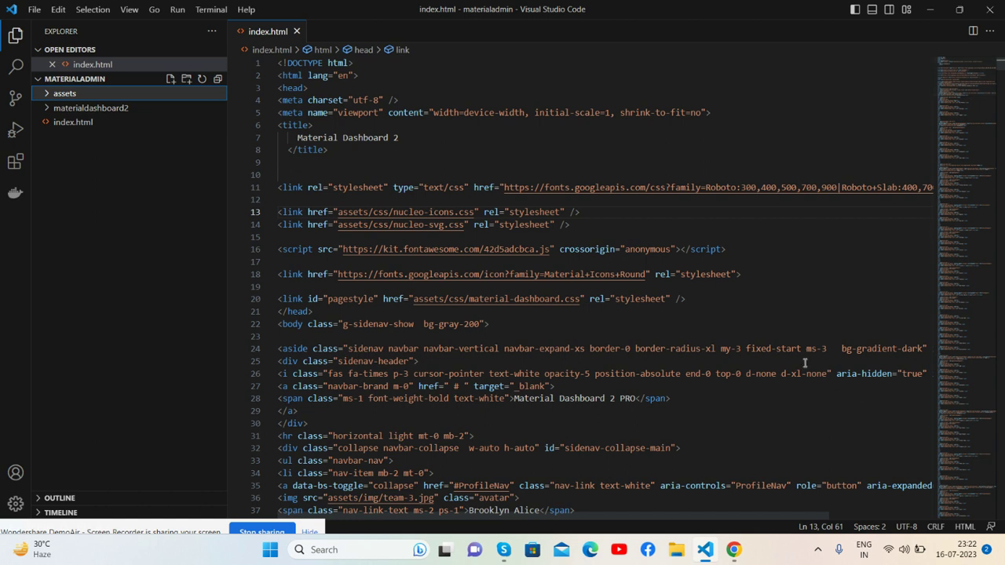
left_click(79, 97)
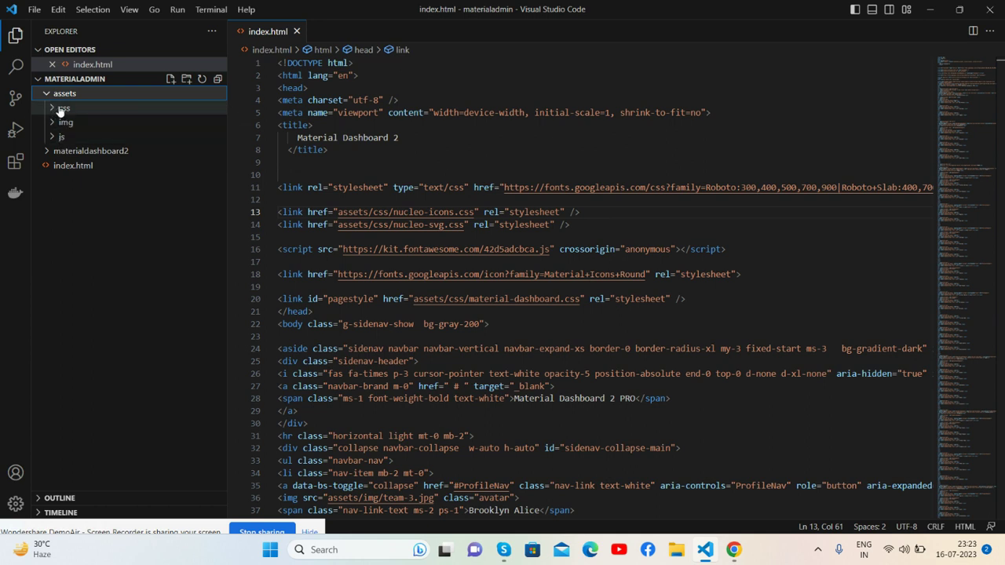
Expand and collapse the css, js and img folders, then collapse assets.
left_click(62, 111)
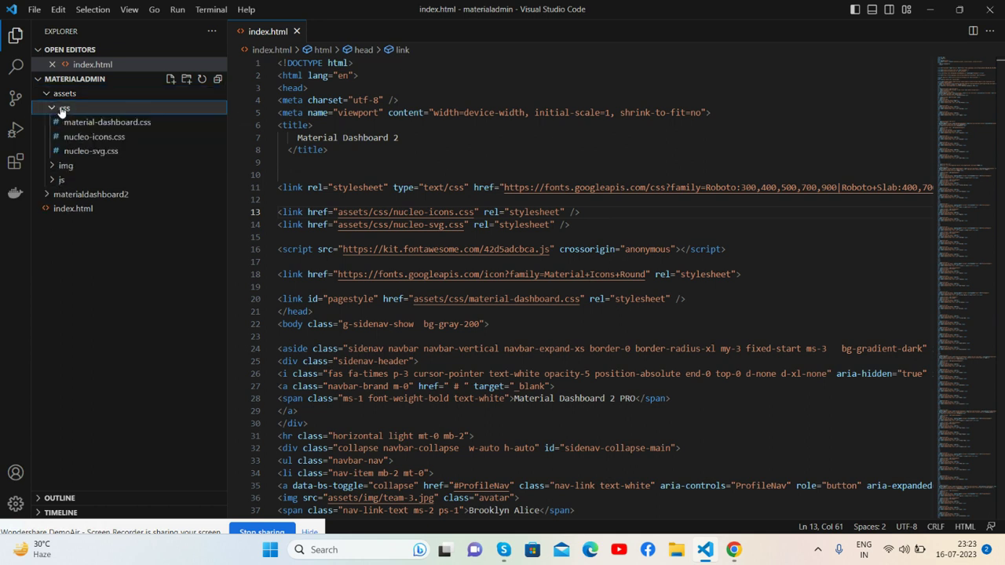
left_click(61, 111)
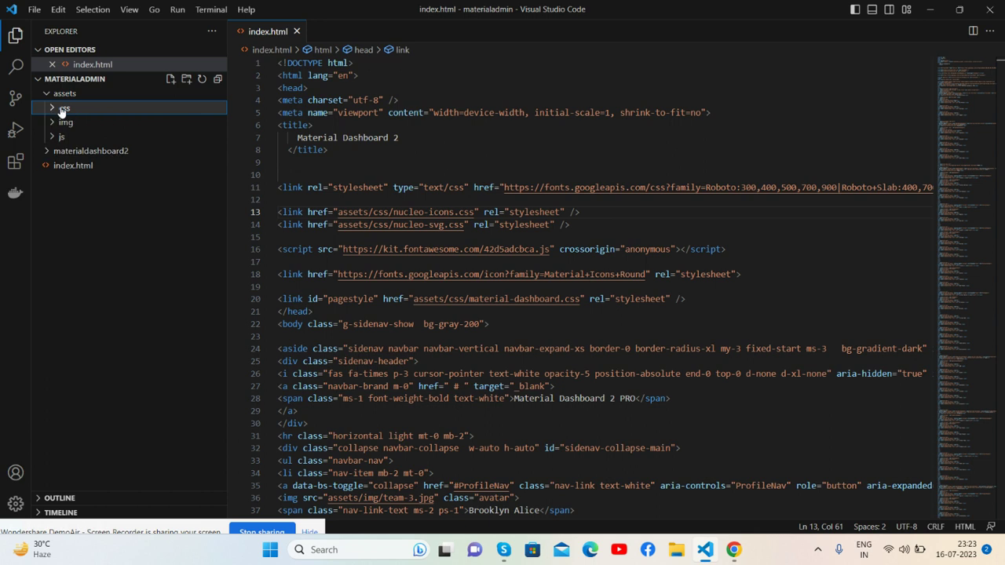
left_click(58, 139)
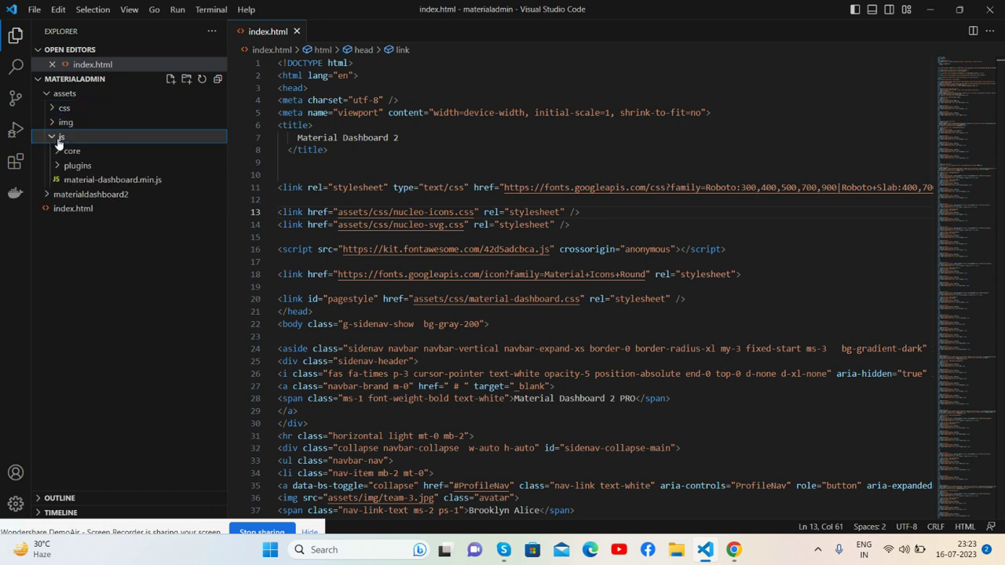
left_click(58, 139)
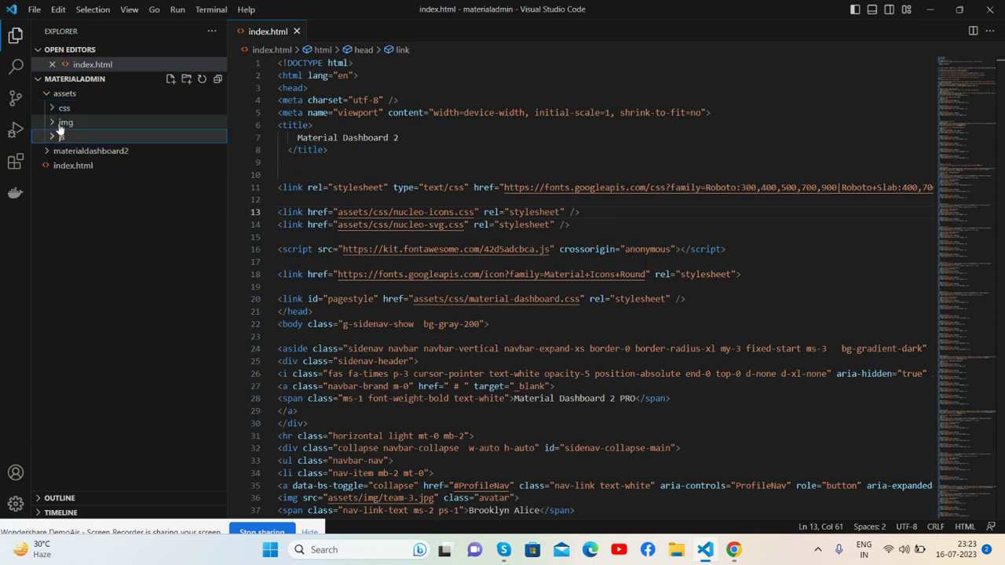
left_click(61, 126)
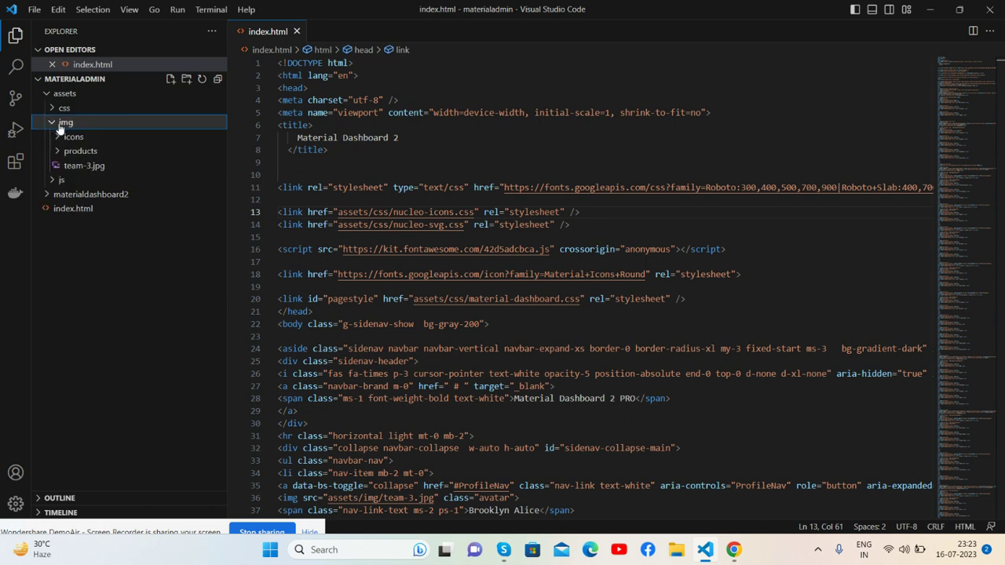
left_click(61, 126)
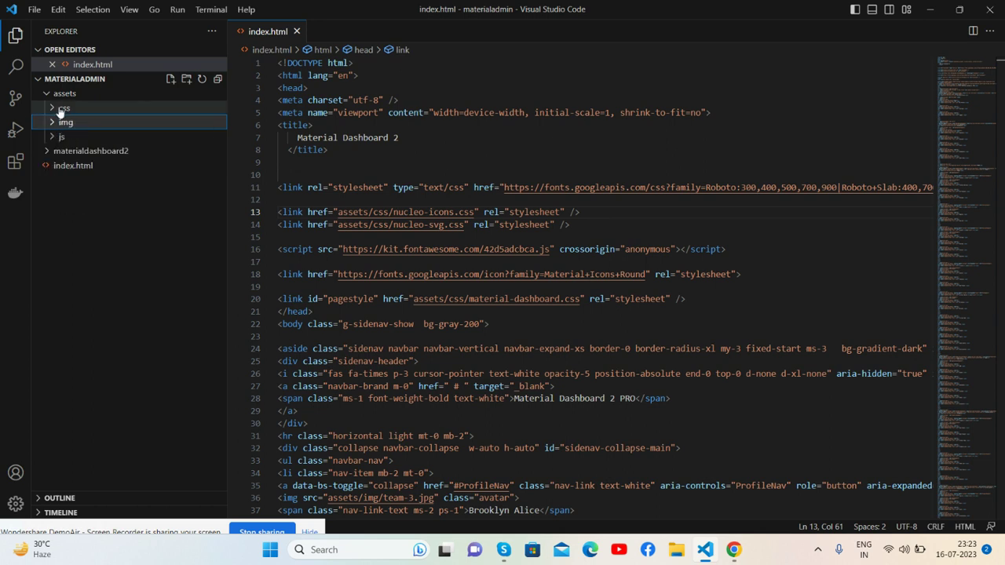
left_click(52, 94)
Scroll through the end of index.html around its closing scripts.
scroll(803, 219, "down", 4)
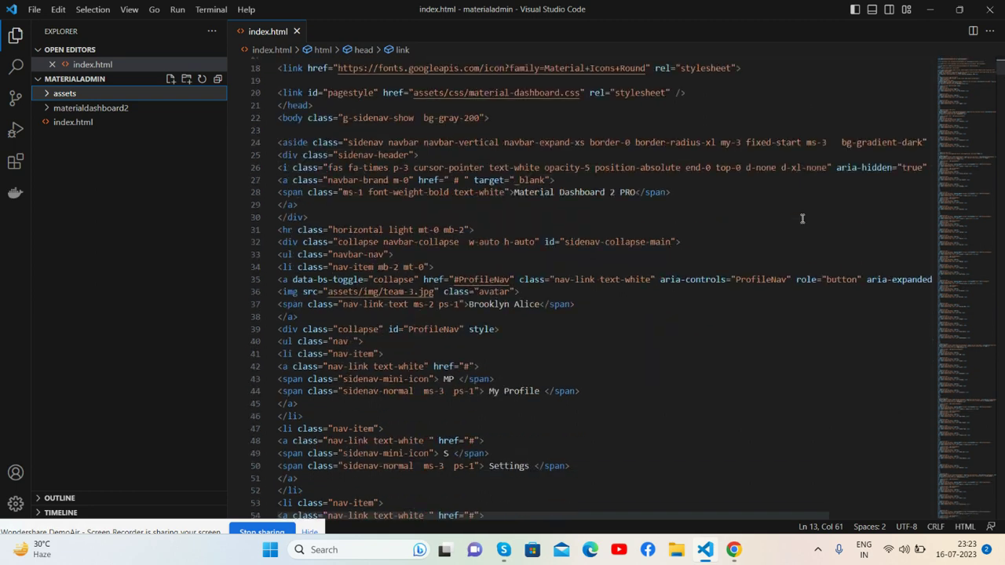
scroll(802, 219, "down", 2)
scroll(803, 219, "up", 6)
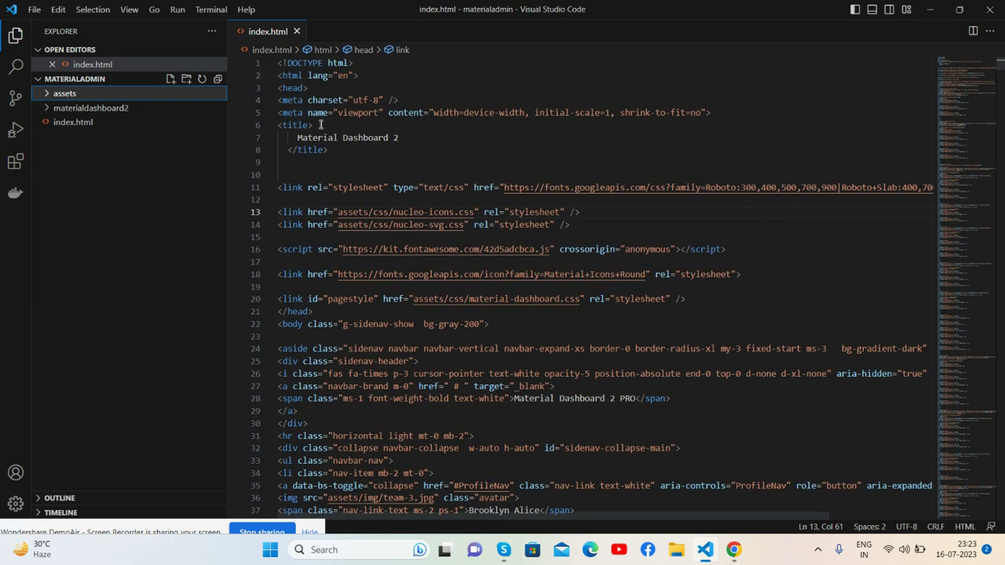
scroll(319, 124, "down", 3)
scroll(318, 141, "down", 4)
scroll(316, 157, "down", 2)
scroll(315, 179, "up", 5)
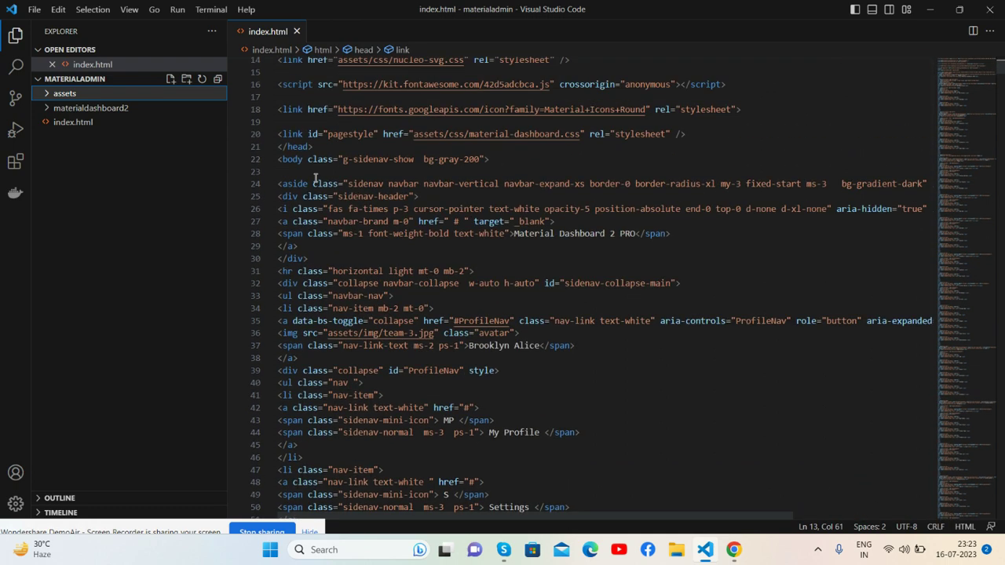
scroll(315, 178, "up", 3)
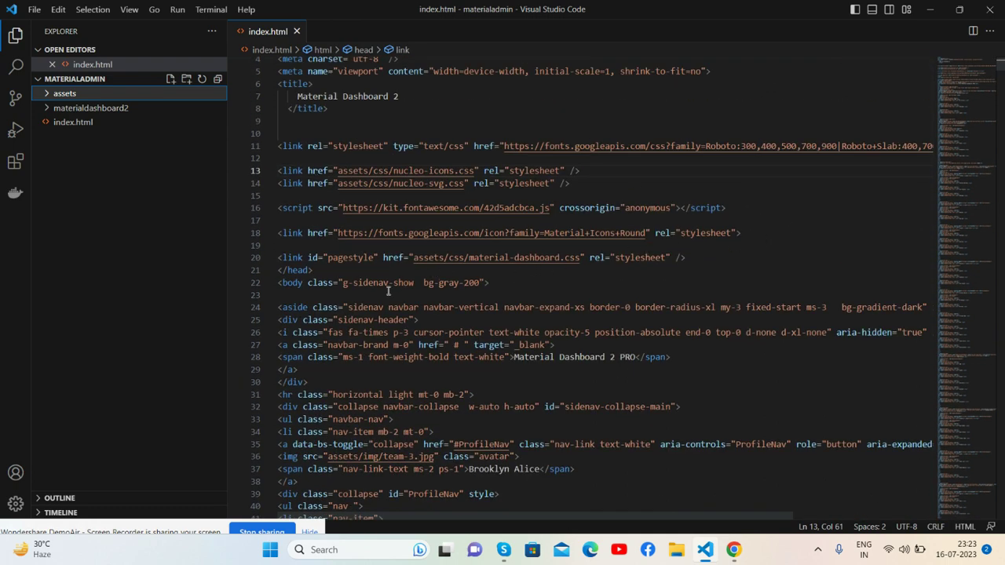
left_click_drag(1000, 74, 1000, 466)
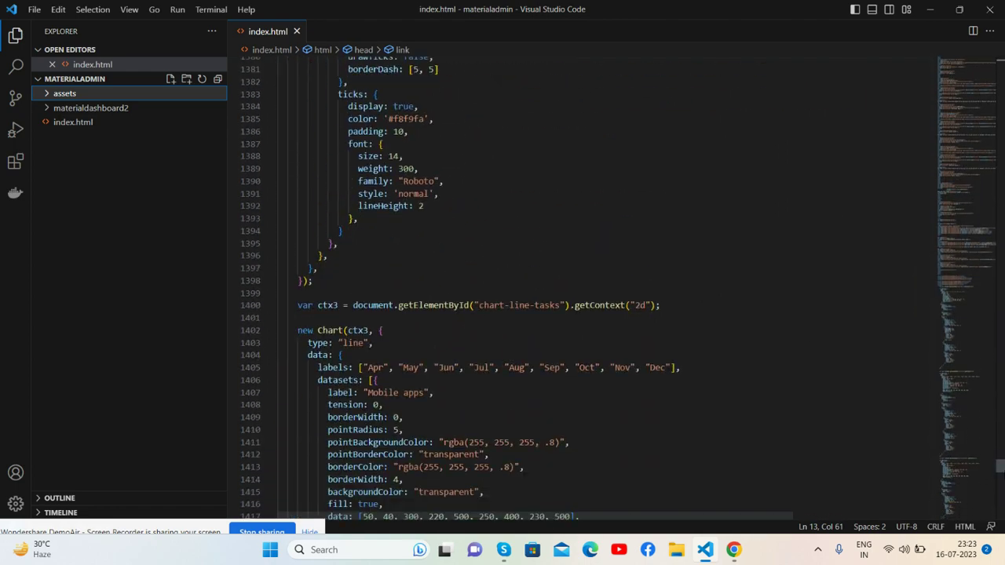
Scroll up and down through the body markup of index.html.
scroll(702, 359, "up", 5)
scroll(702, 359, "up", 5)
scroll(702, 358, "down", 10)
scroll(697, 356, "up", 3)
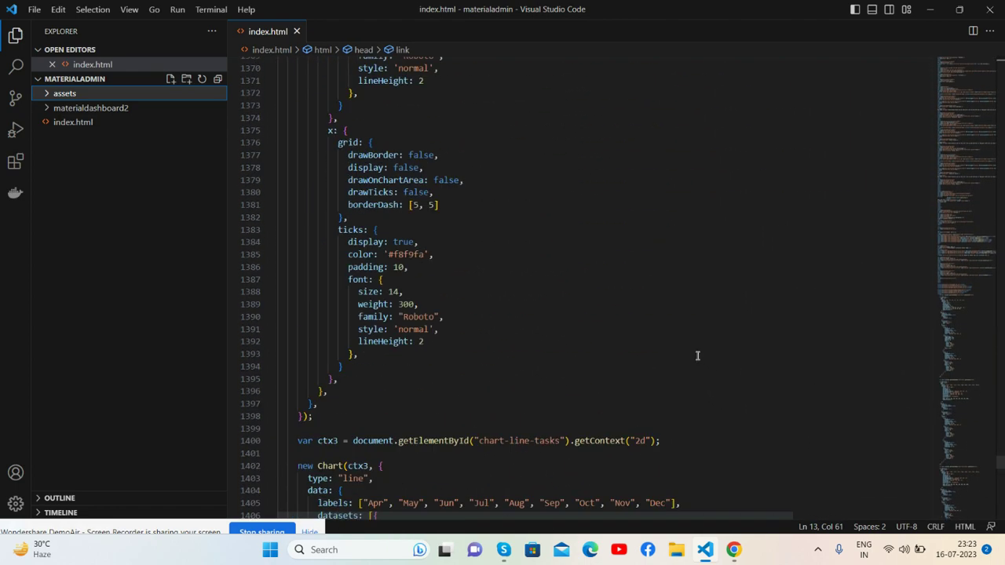
scroll(698, 356, "up", 10)
scroll(697, 356, "up", 5)
left_click_drag(1002, 449, 1001, 421)
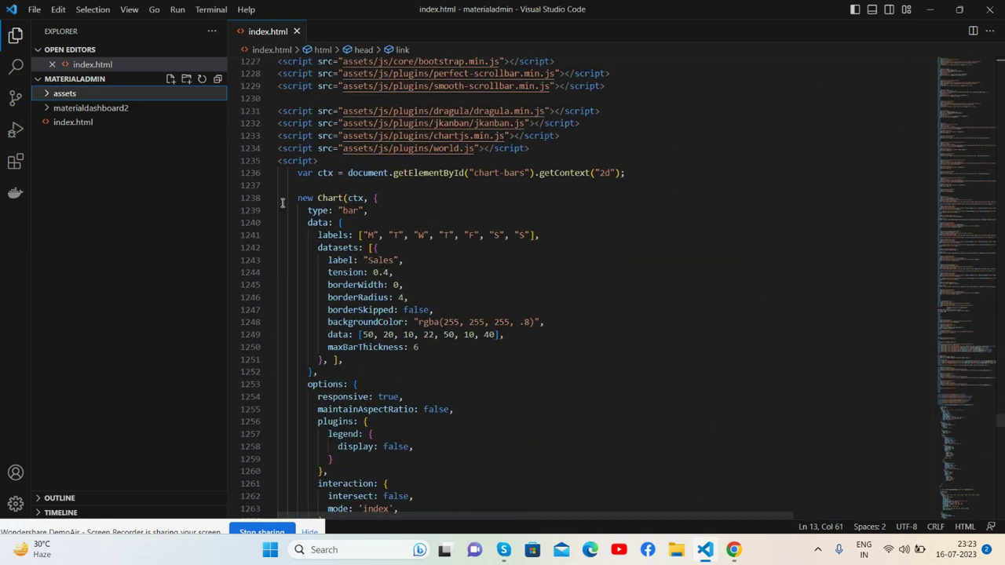
scroll(296, 201, "up", 4)
scroll(917, 353, "down", 1)
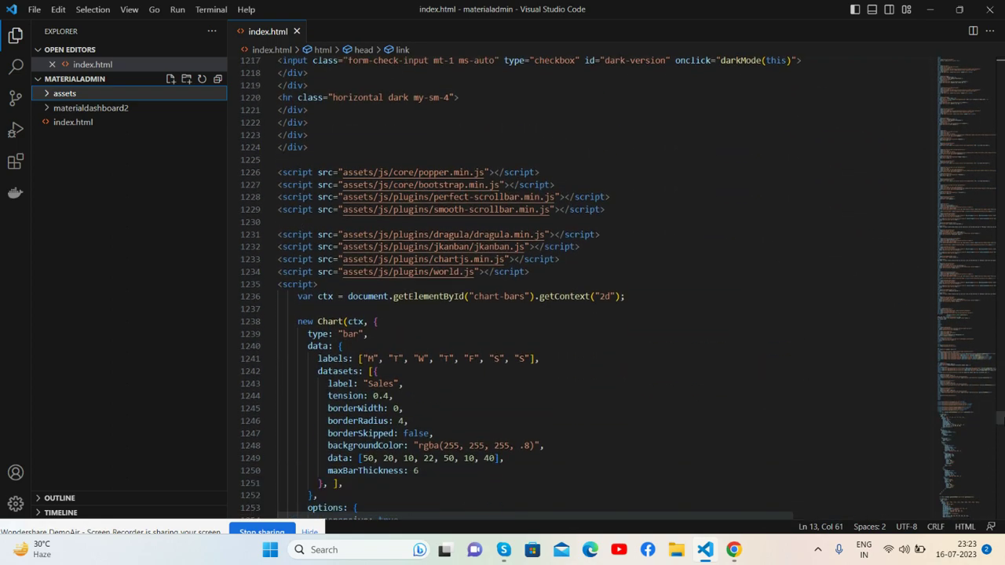
scroll(1003, 424, "down", 4)
scroll(1002, 424, "down", 18)
scroll(992, 442, "down", 17)
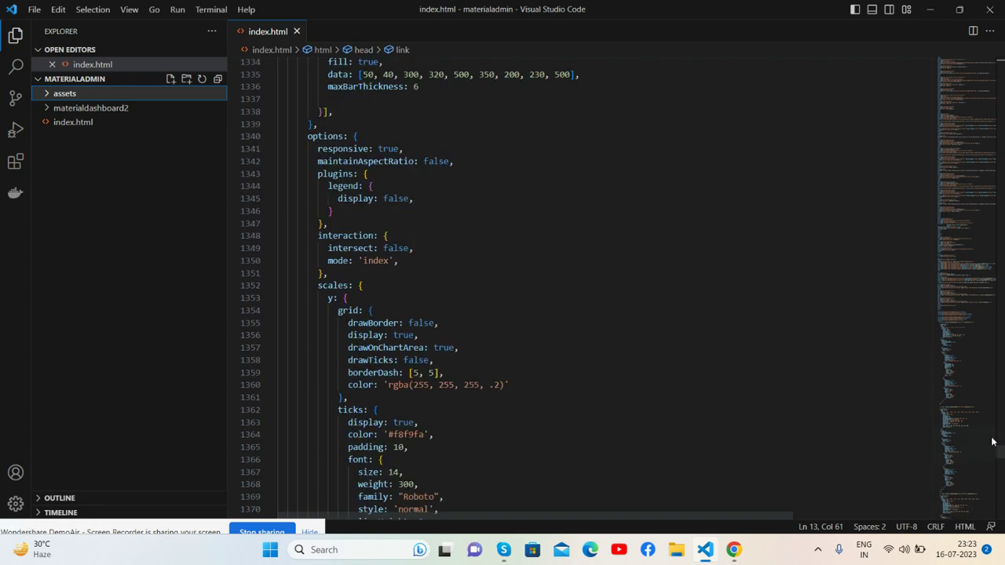
scroll(496, 323, "down", 11)
scroll(496, 323, "down", 11)
scroll(496, 323, "down", 11)
scroll(497, 323, "down", 10)
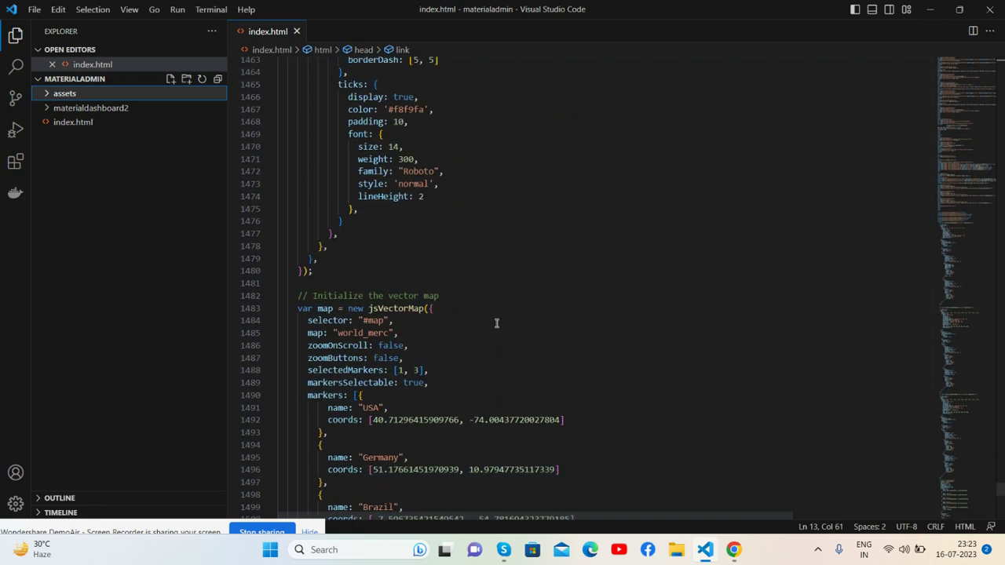
scroll(497, 323, "down", 9)
scroll(497, 323, "down", 8)
scroll(497, 323, "down", 7)
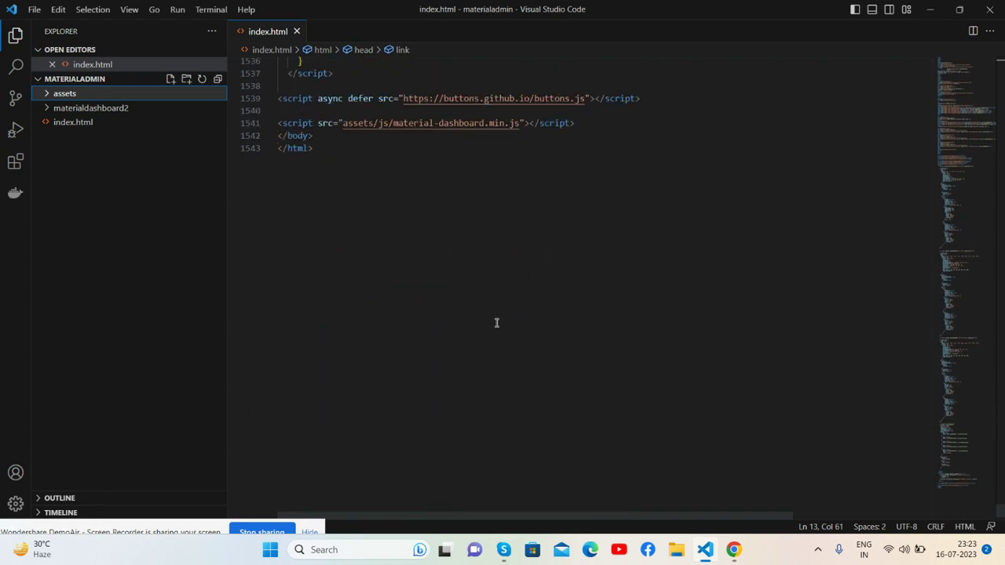
scroll(496, 323, "up", 2)
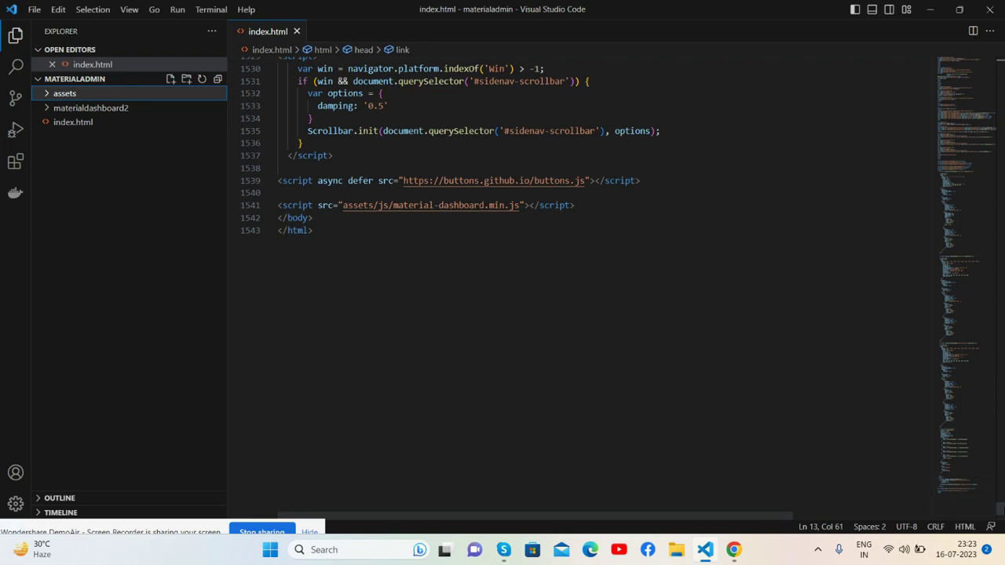
Return to the top of index.html, showing the head's assets/css stylesheet links.
left_click_drag(1001, 509, 996, 257)
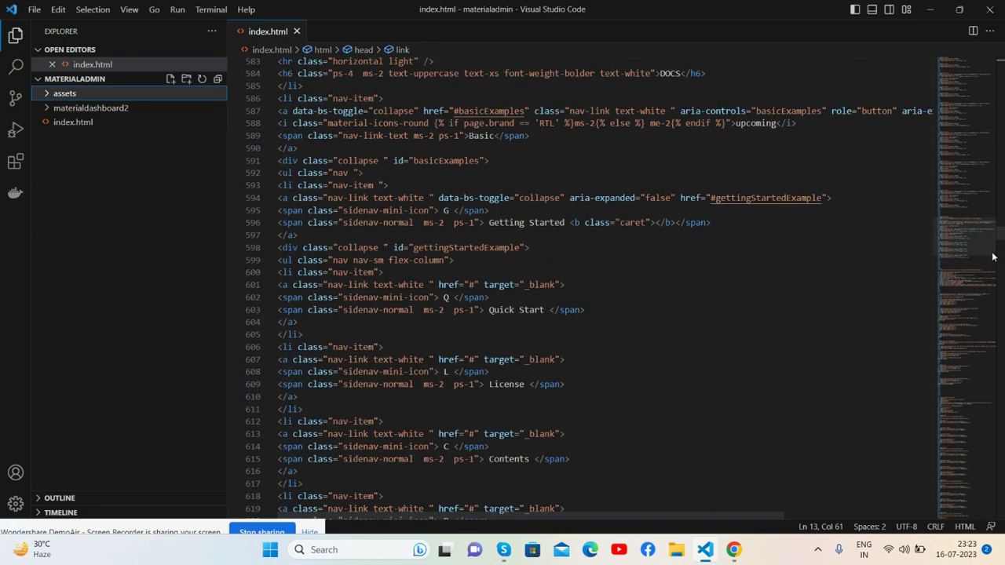
scroll(751, 261, "up", 9)
scroll(752, 260, "up", 9)
scroll(752, 260, "up", 12)
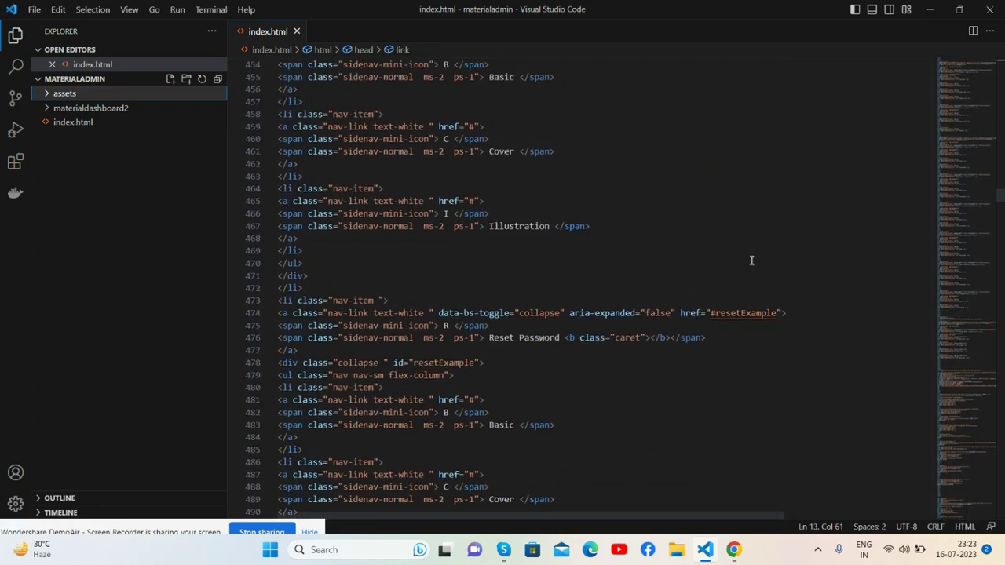
scroll(752, 261, "up", 11)
scroll(751, 260, "up", 3)
left_click_drag(999, 185, 1001, 59)
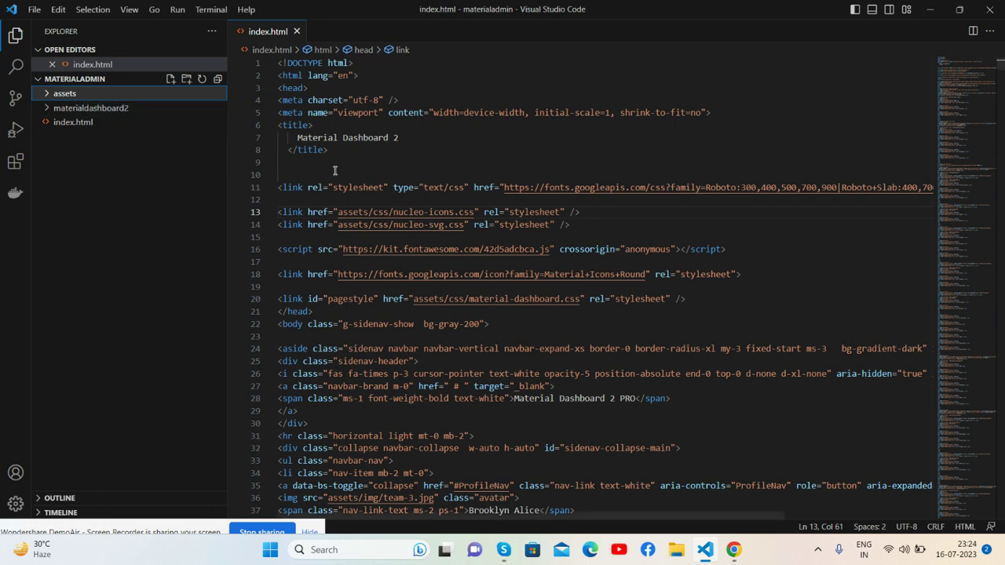
Bring the Chrome dashboard page forward and open developer tools with device emulation.
mouse_move(734, 549)
left_click(751, 473)
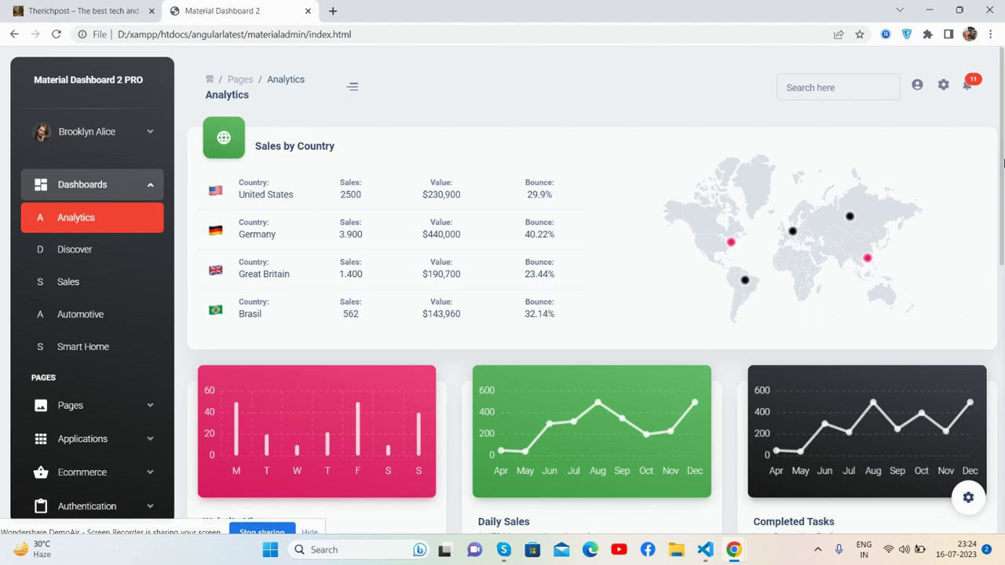
right_click(1003, 163)
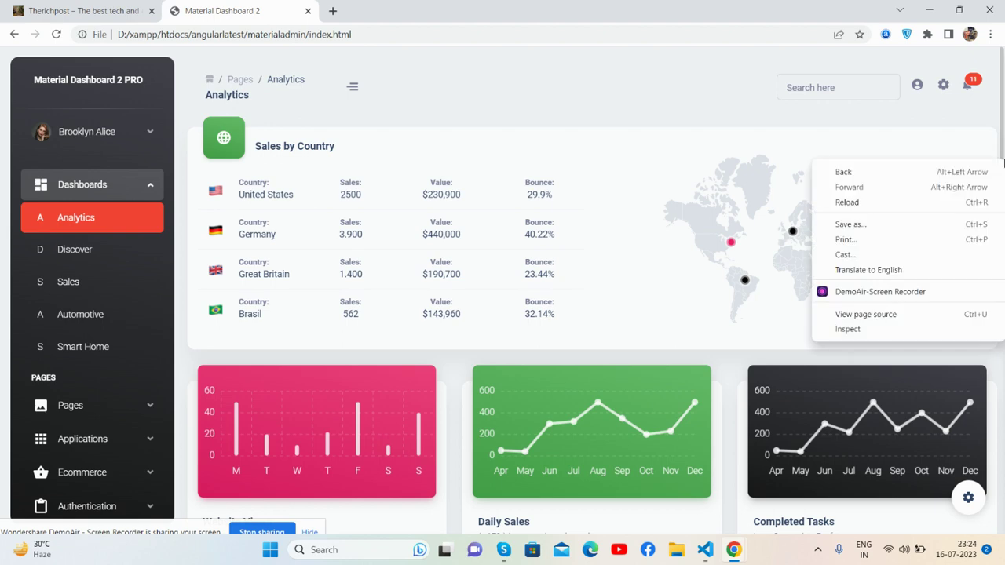
left_click(877, 330)
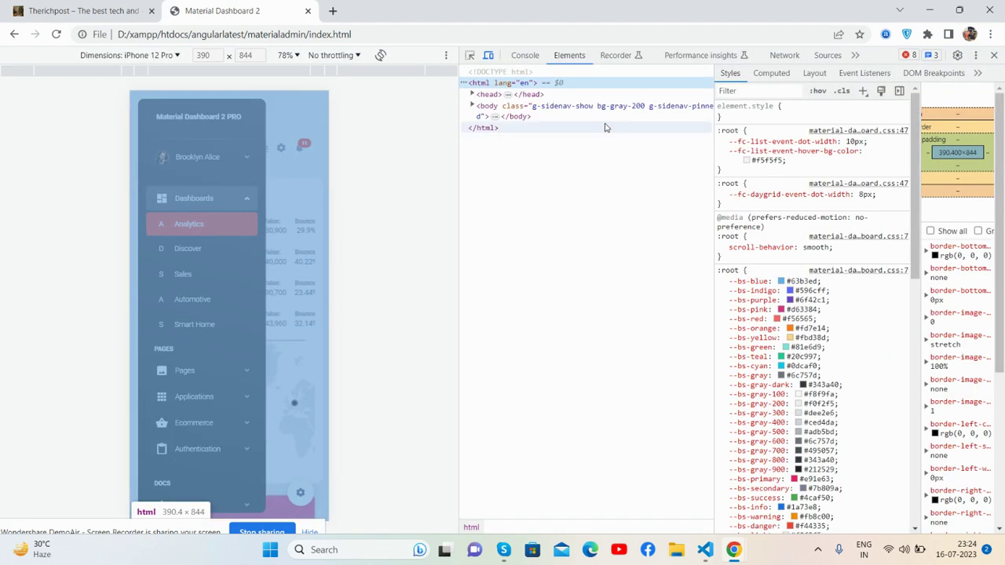
Emulate iPhone 12 Pro and toggle the sidebar open and closed.
left_click(164, 56)
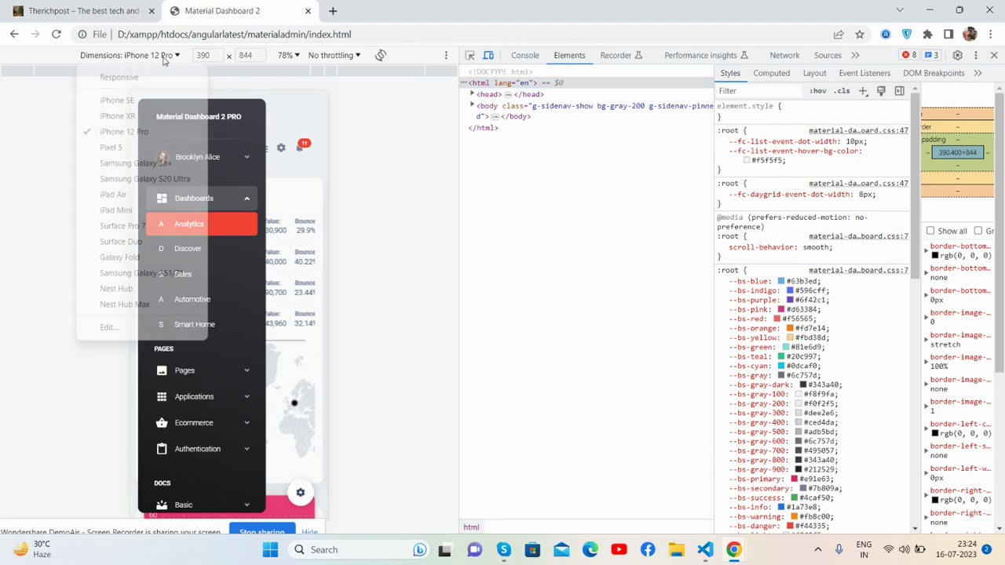
left_click(144, 135)
left_click(265, 152)
left_click(264, 152)
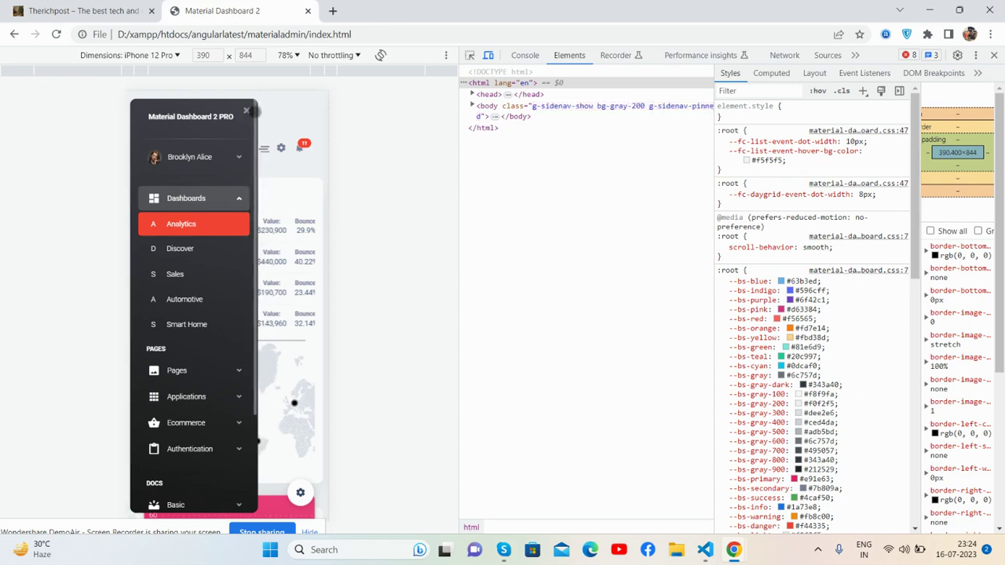
left_click(247, 111)
left_click(264, 148)
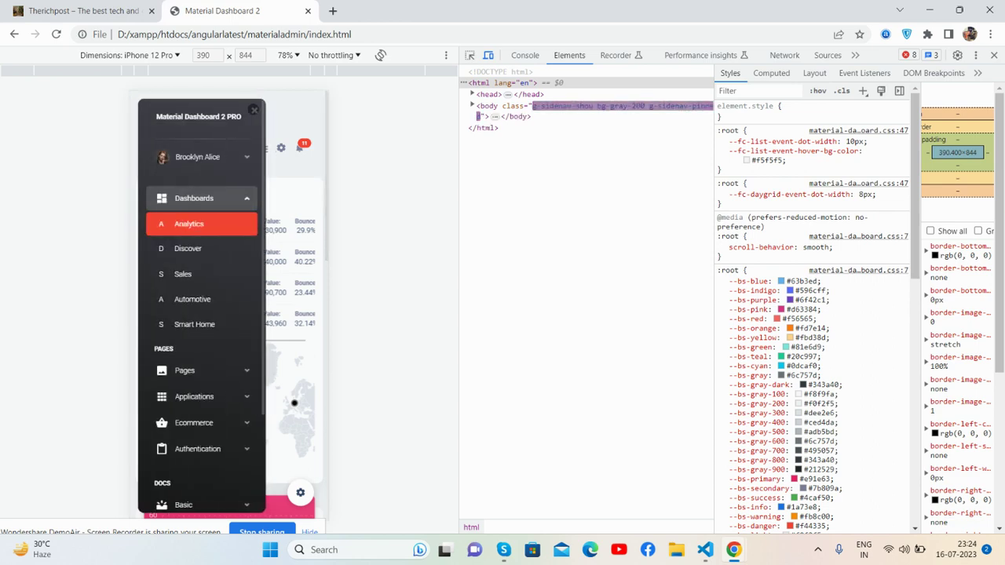
left_click(253, 110)
scroll(224, 250, "down", 10)
scroll(225, 250, "up", 10)
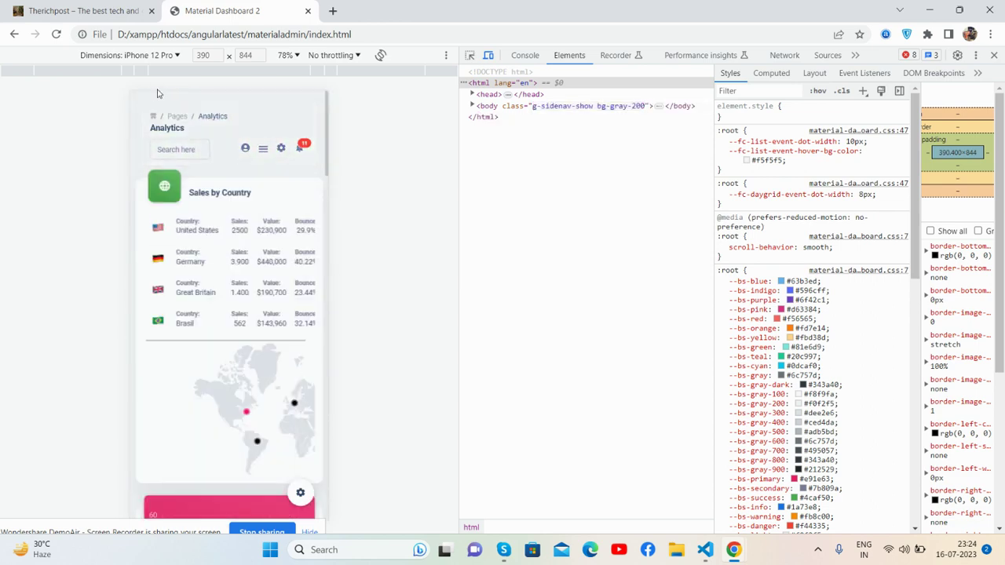
Switch emulation to Galaxy S8+, then iPad Mini, toggling its sidebar.
left_click(156, 56)
left_click(132, 162)
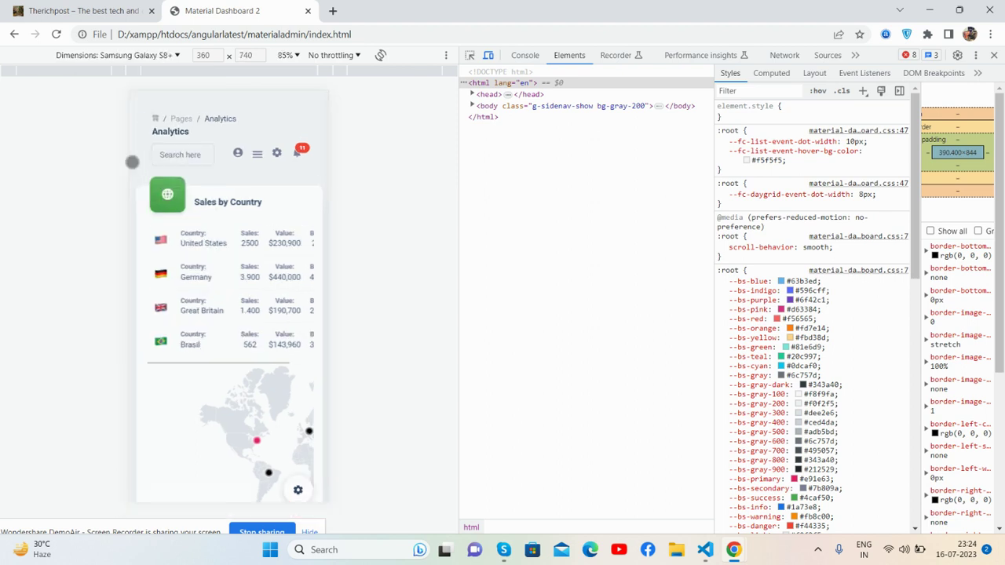
left_click(159, 56)
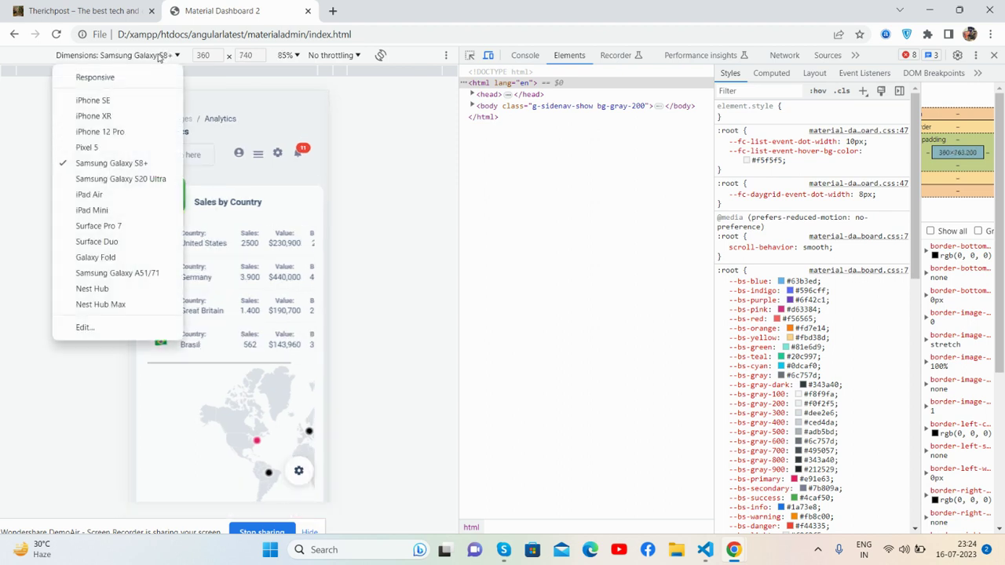
left_click(131, 210)
left_click(313, 107)
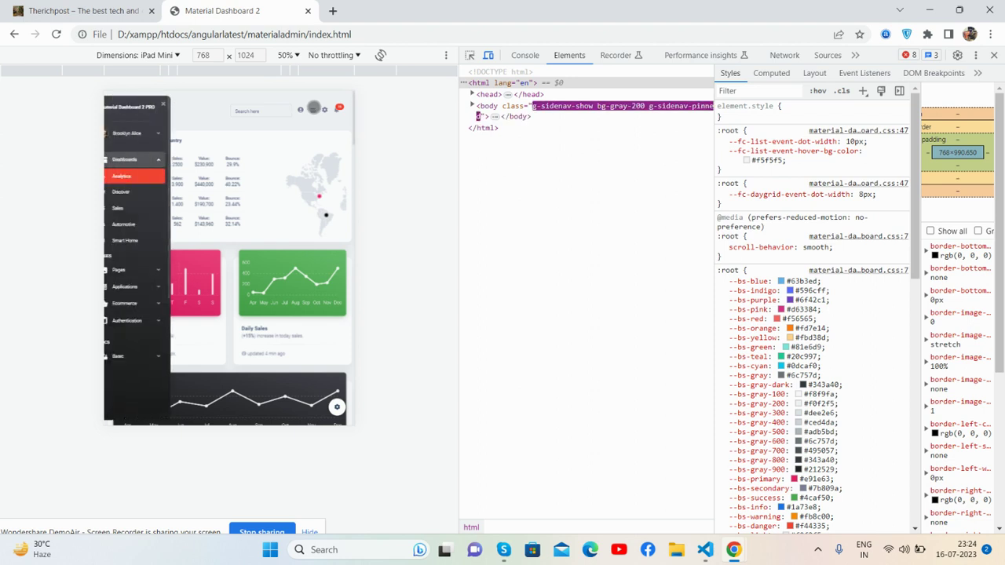
left_click(313, 107)
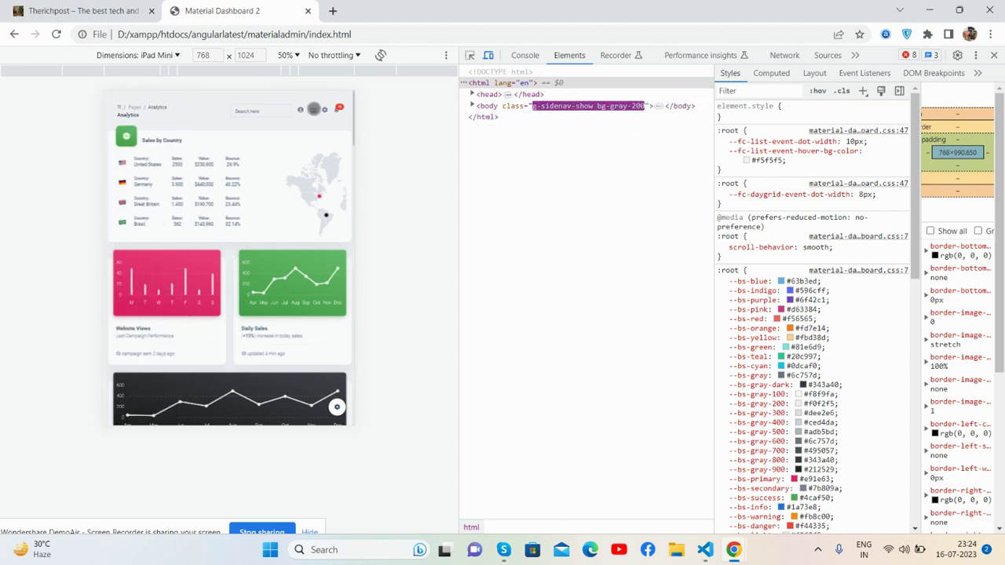
Test the sidebar on Surface Duo, then close developer tools.
left_click(138, 55)
left_click(137, 240)
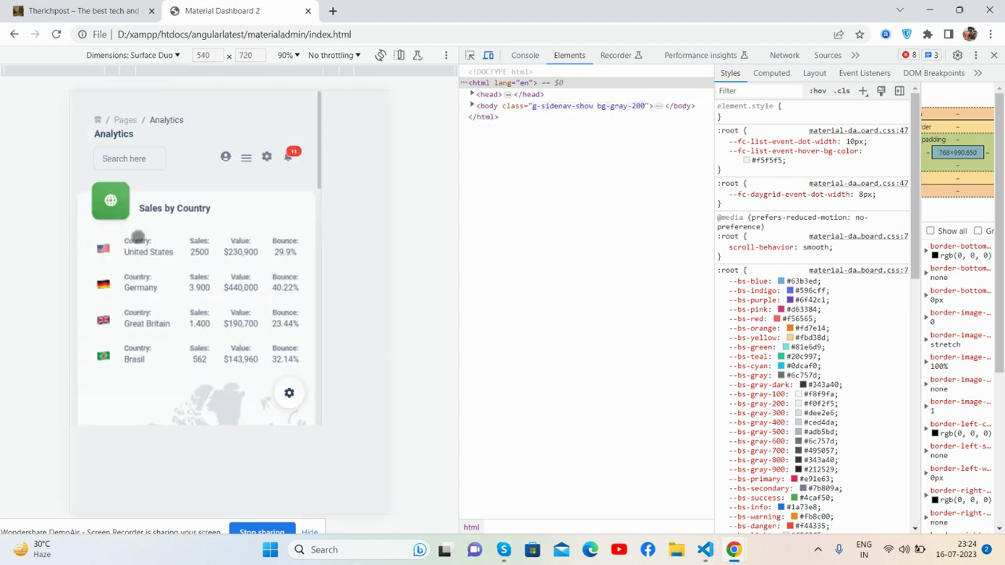
left_click(311, 160)
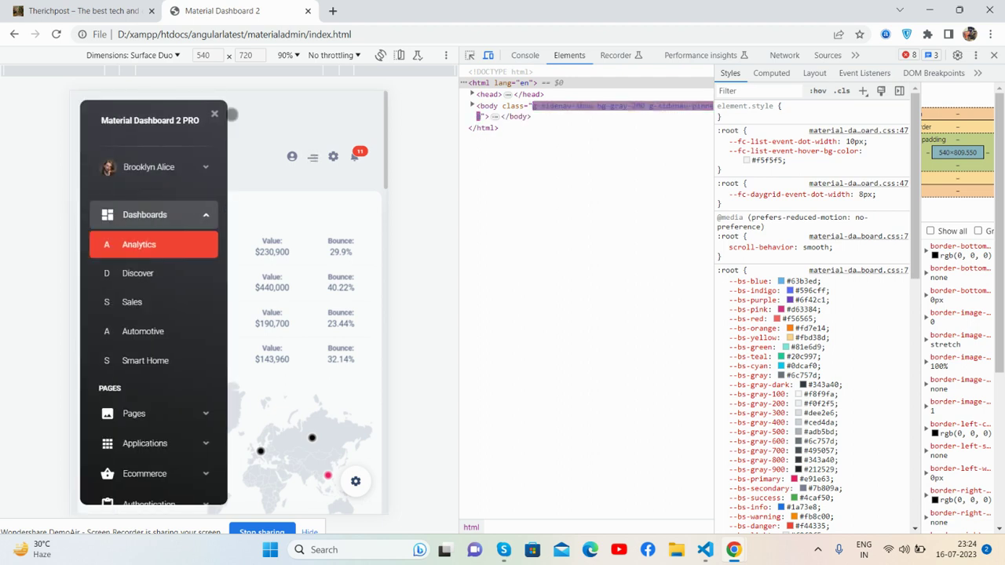
left_click(217, 115)
left_click(313, 157)
left_click(217, 115)
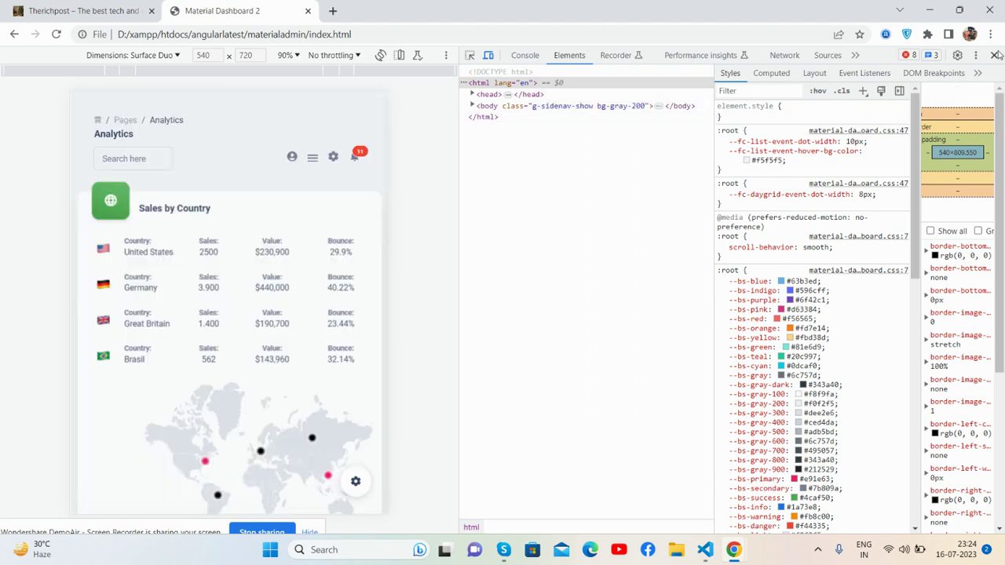
left_click(996, 55)
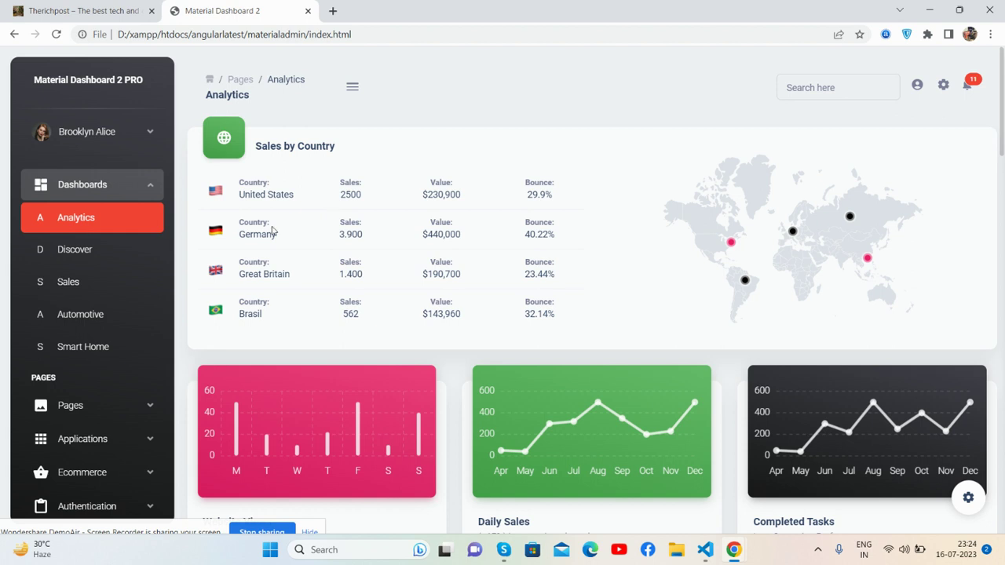
Collapse Dashboards and preview the Pages, Applications and Ecommerce submenus.
left_click(151, 189)
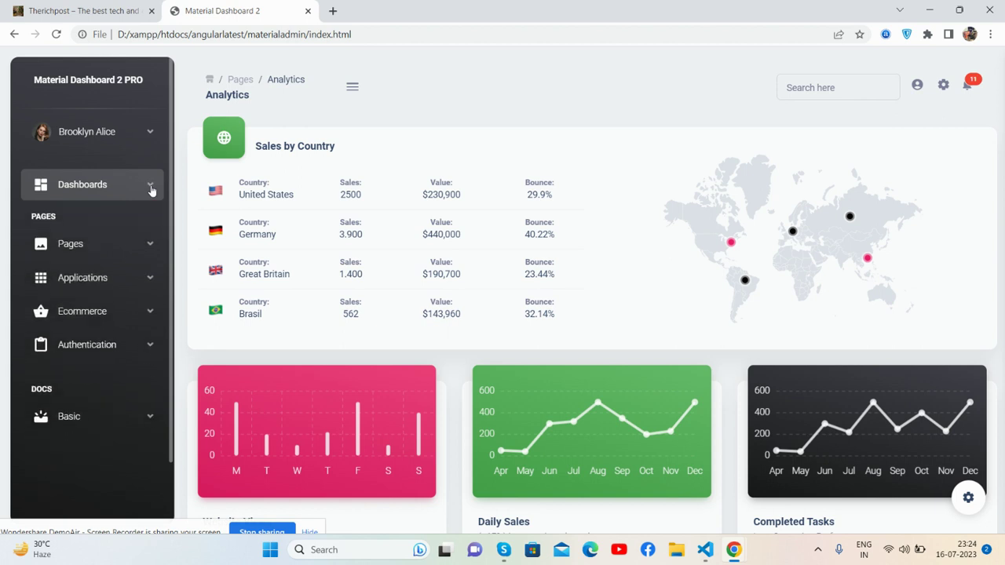
left_click(143, 244)
left_click(150, 281)
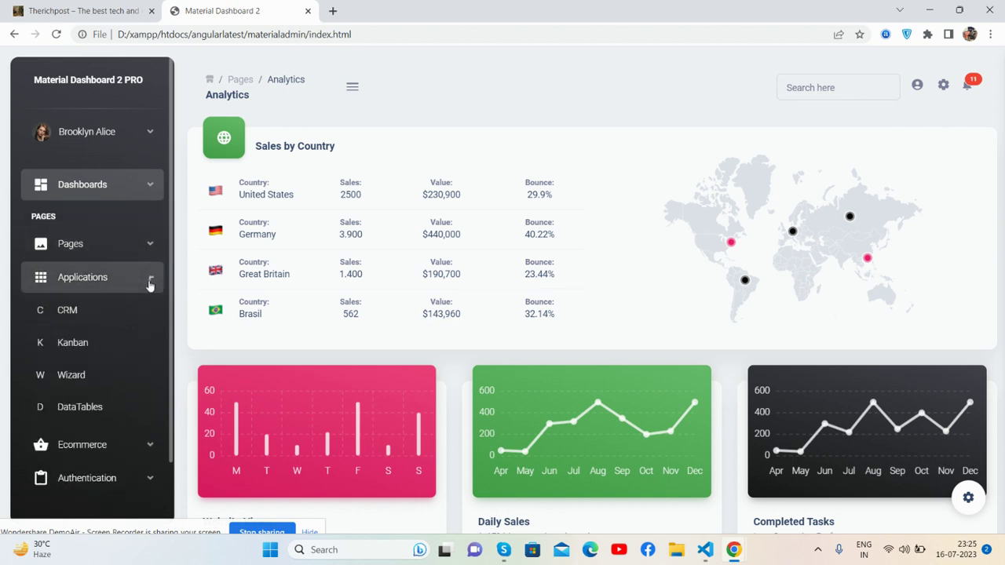
left_click(150, 281)
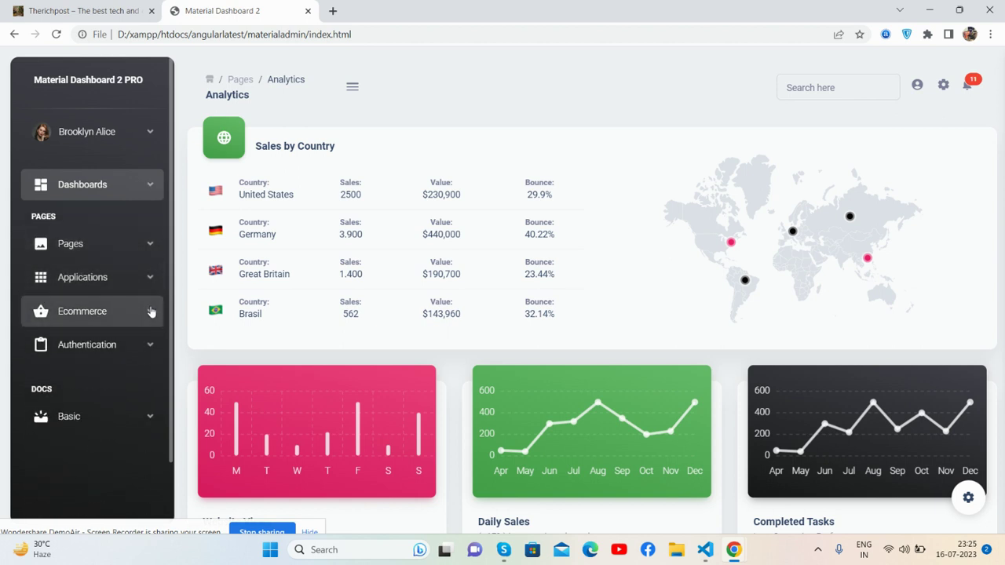
left_click(149, 312)
Toggle Authentication, then expand Basic to reveal Getting Started.
left_click(150, 344)
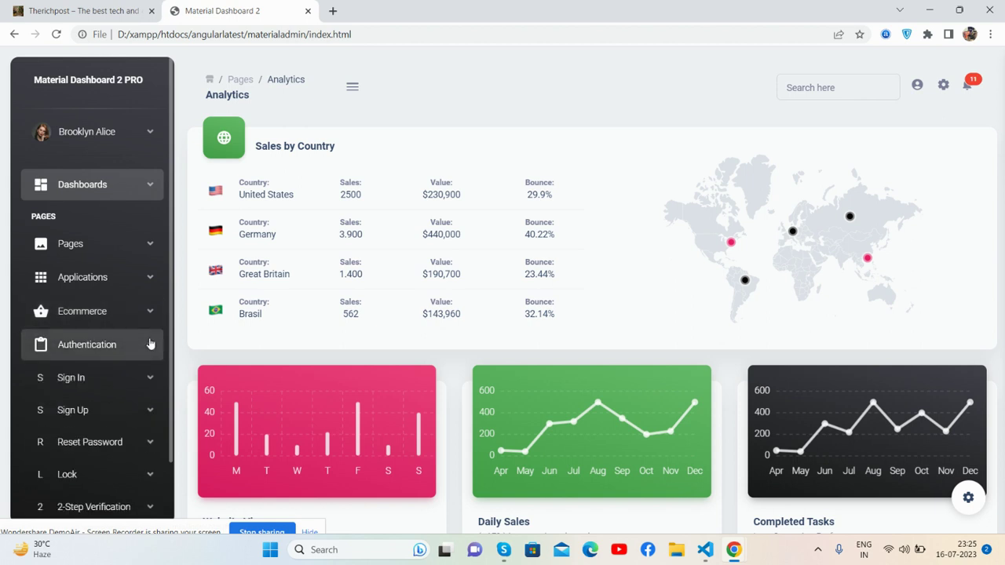
left_click(150, 344)
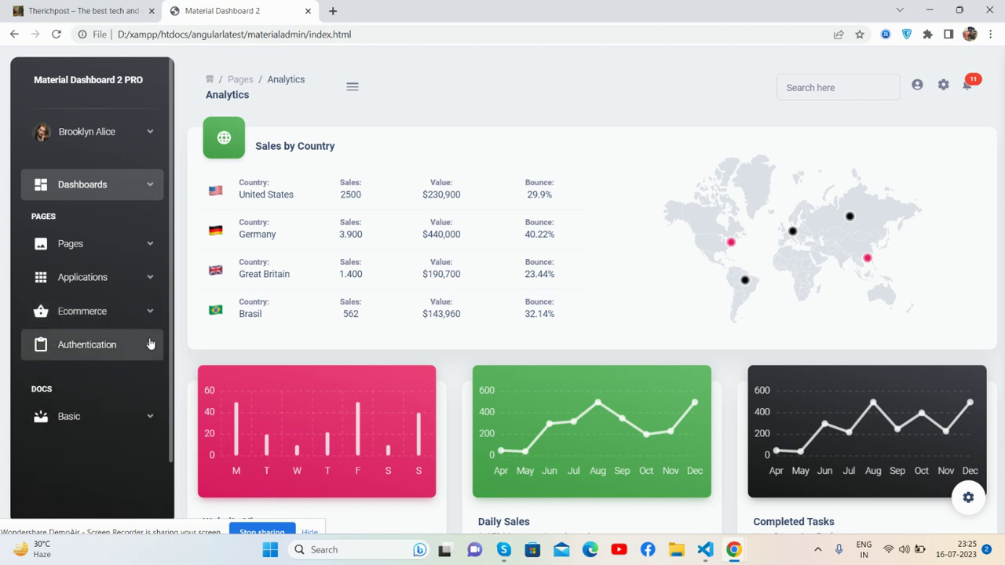
left_click(151, 418)
left_click(167, 531)
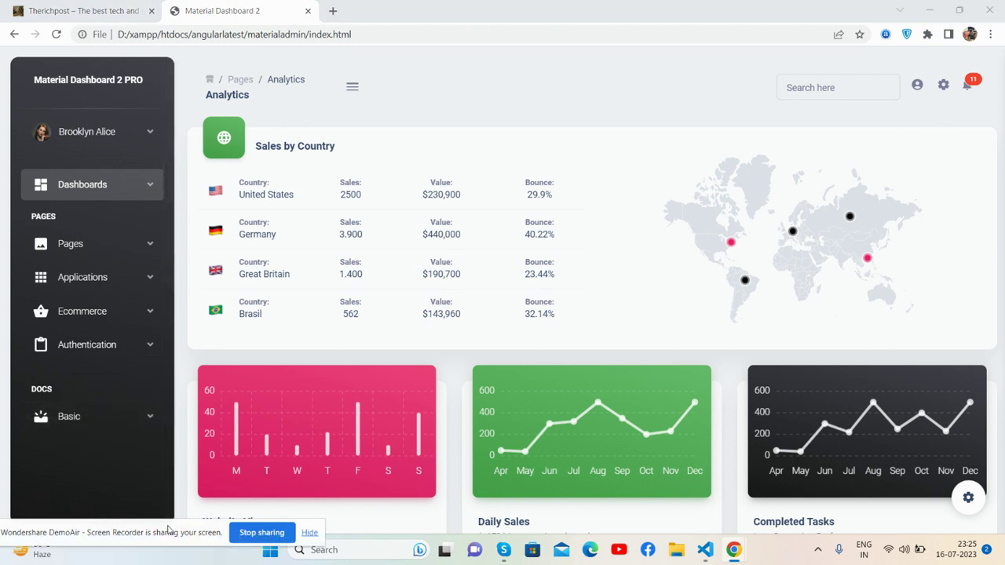
left_click(127, 418)
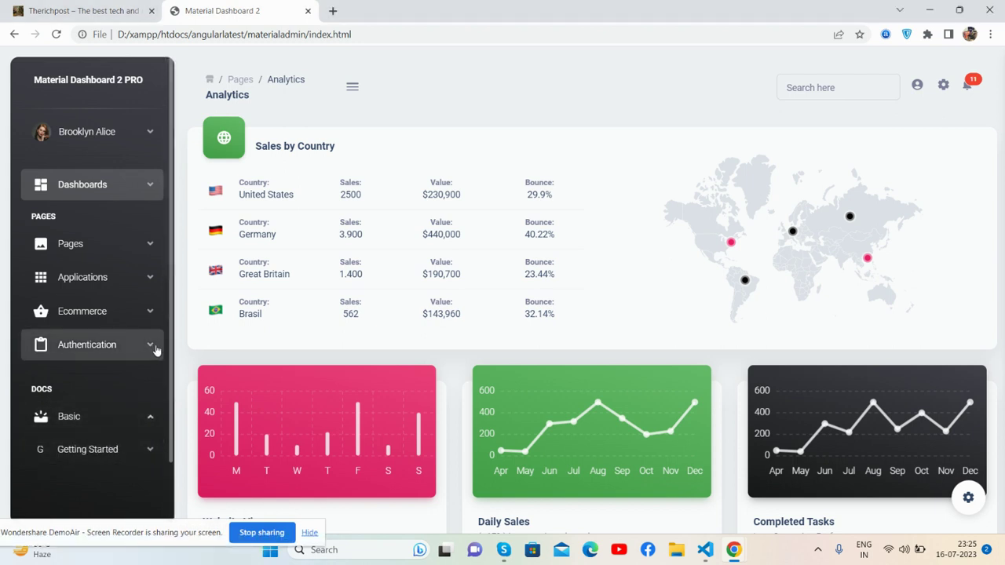